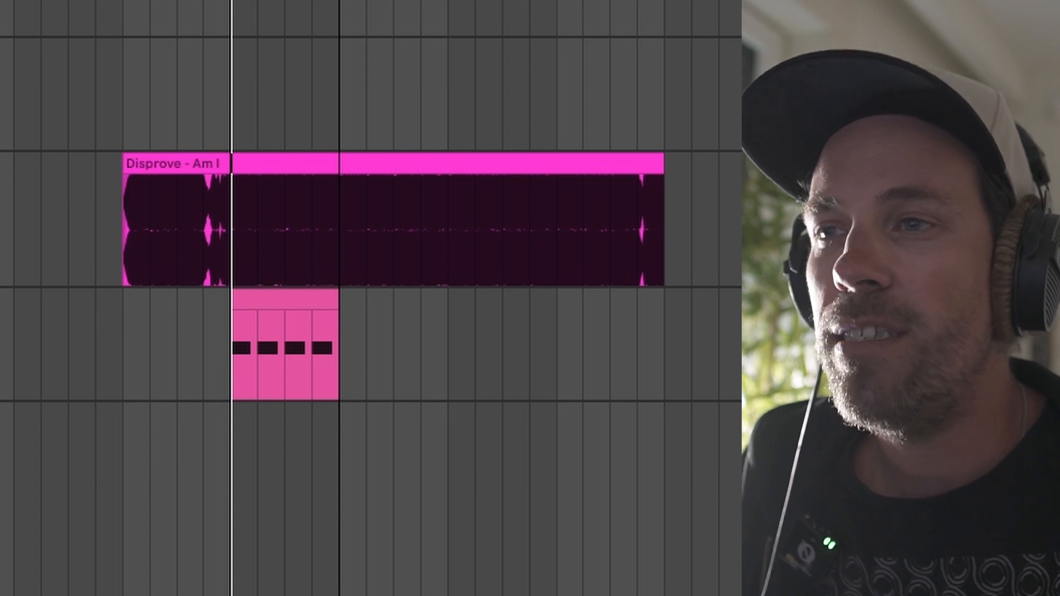
Play the looped section where the reference track and the MIDI clip overlap.
click(703, 219)
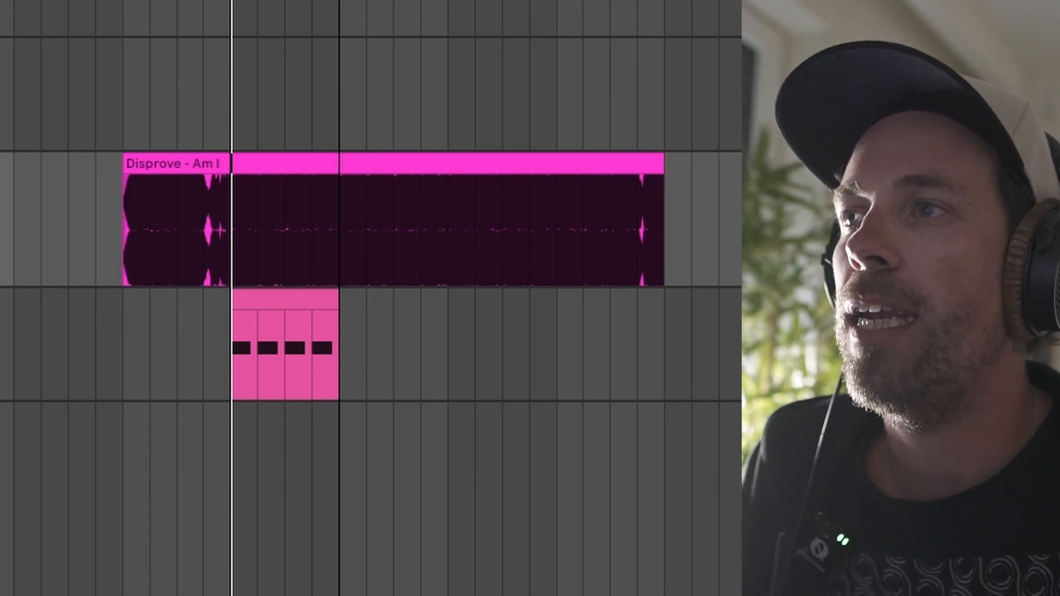
key(space)
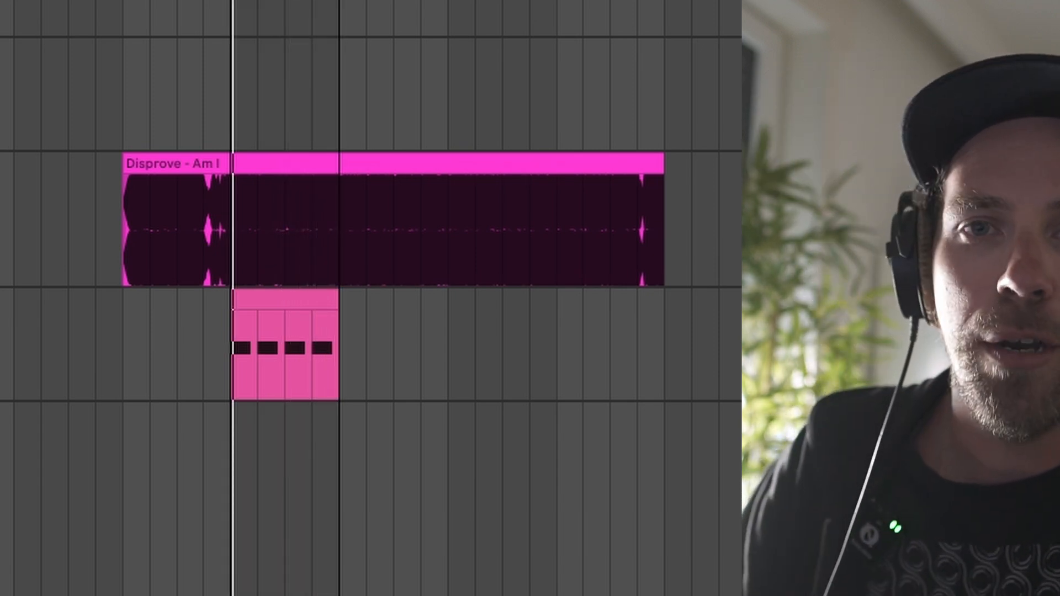
click(734, 345)
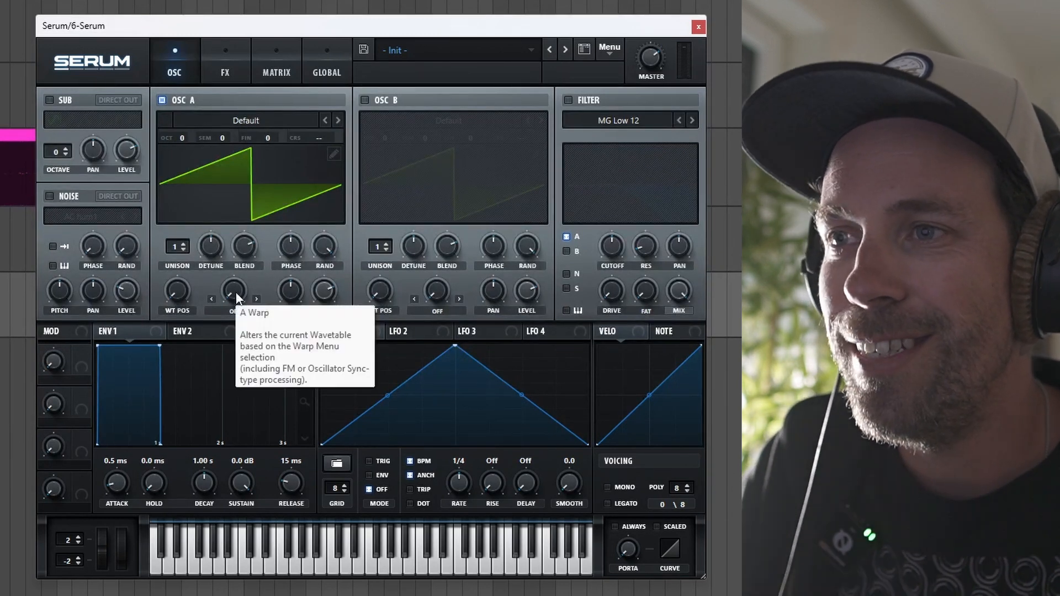
double_click(17, 135)
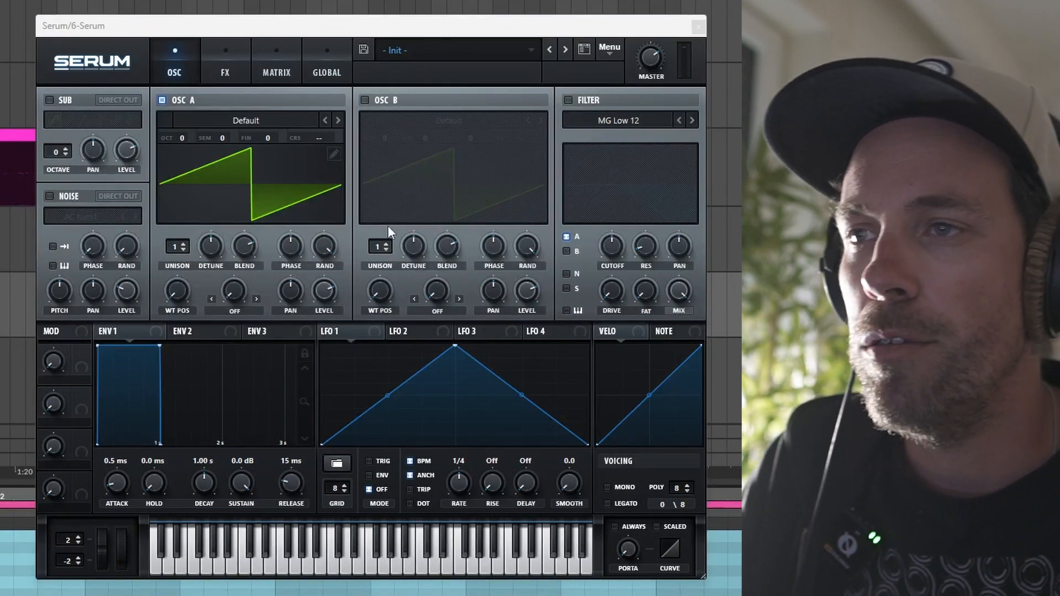
drag(320, 26, 311, 20)
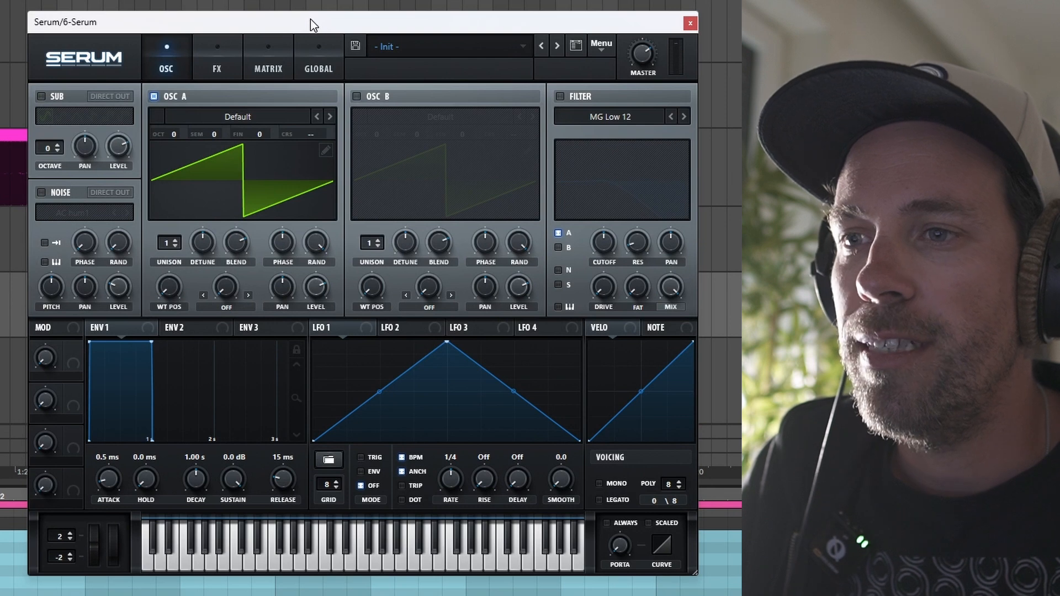
click(1048, 589)
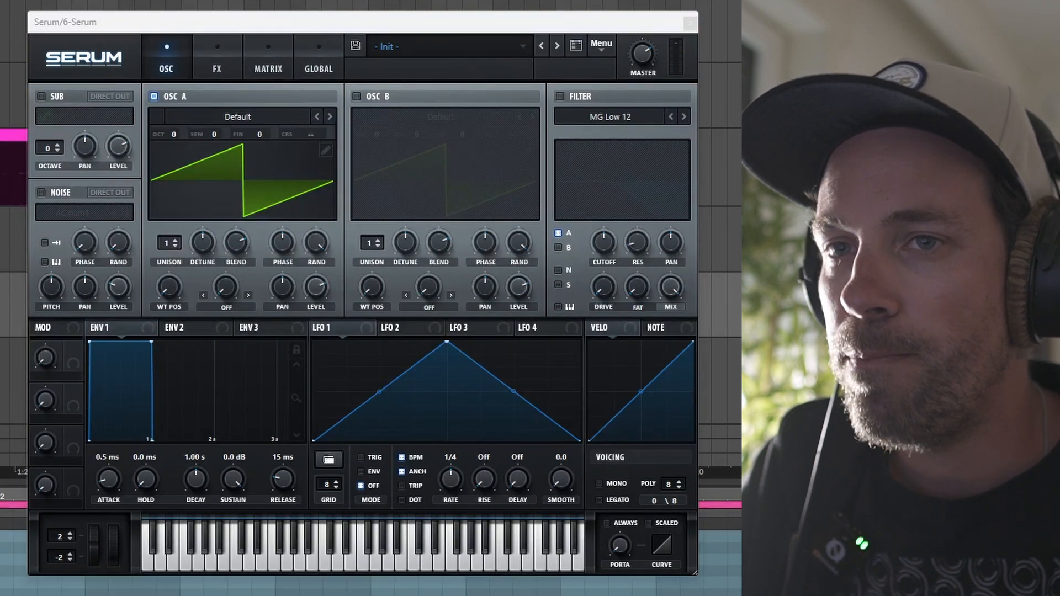
Load the Analog wavetable Basic Shapes into oscillator A, and enable oscillator B with the same wavetable.
click(224, 118)
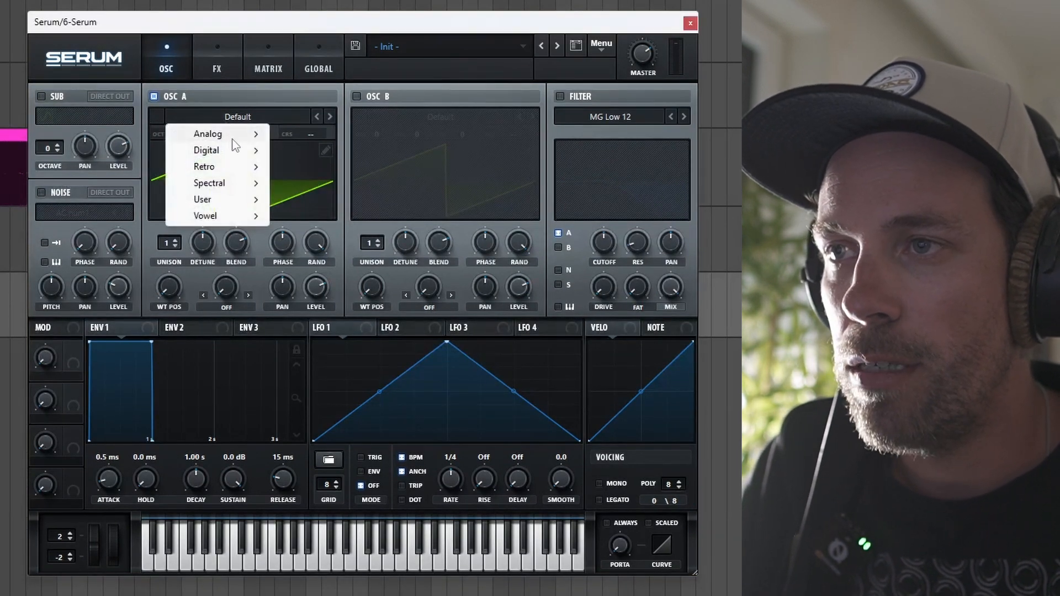
mouse_move(232, 136)
click(326, 203)
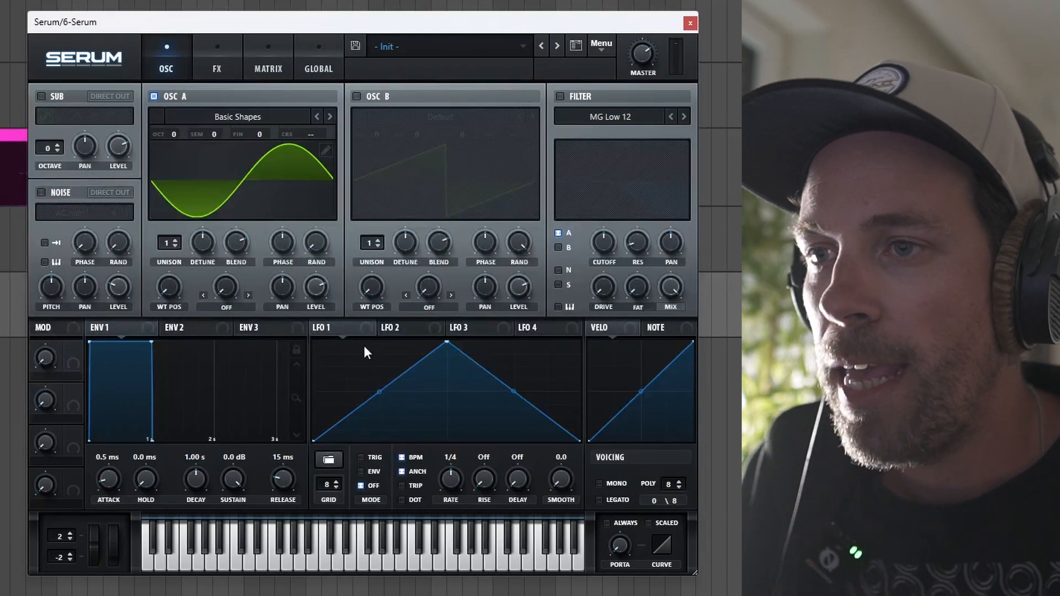
click(356, 96)
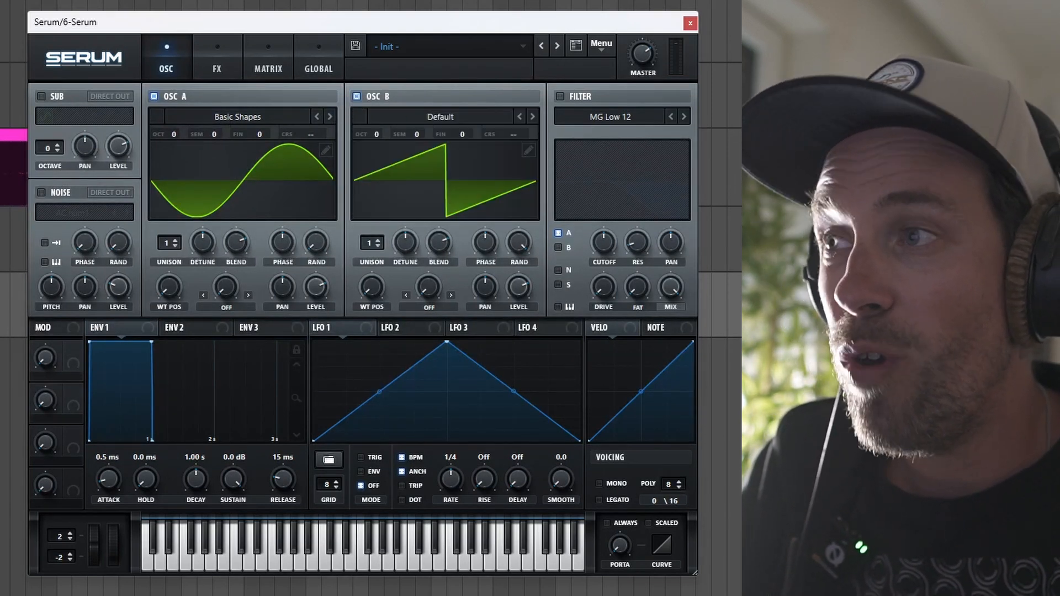
click(439, 115)
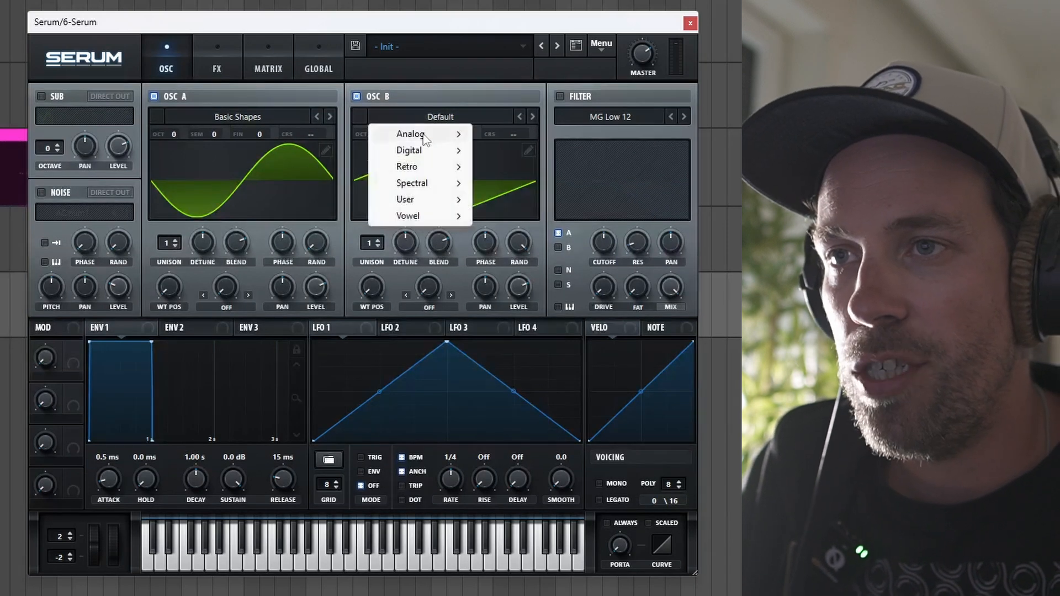
mouse_move(409, 133)
click(508, 201)
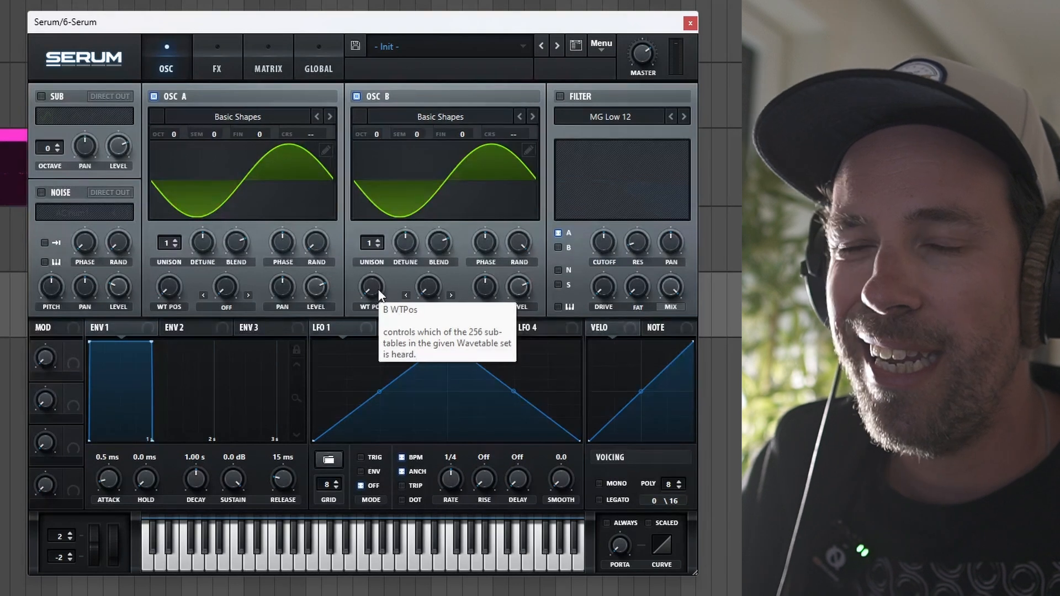
Give oscillator B 2 unison voices with 0.14 detune and turn its random phase fully down.
click(377, 241)
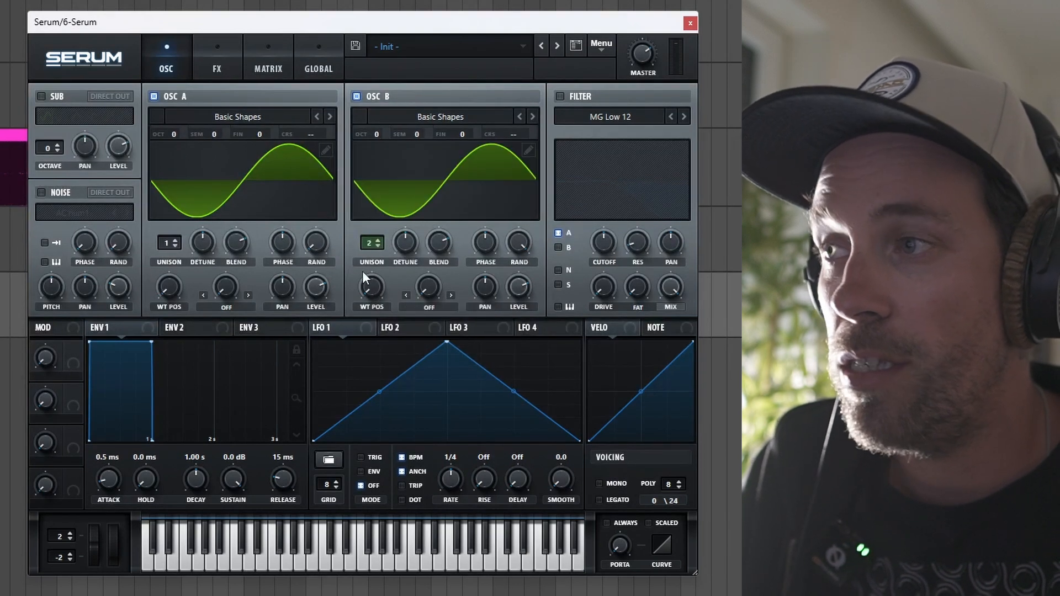
mouse_move(405, 250)
mouse_down()
mouse_move(398, 244)
mouse_move(397, 265)
mouse_up()
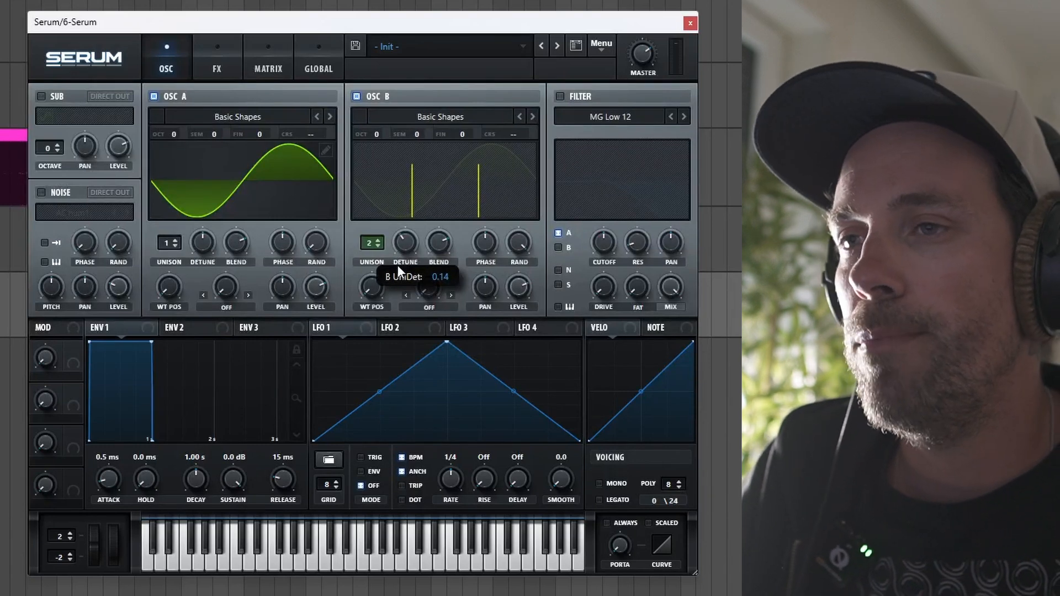
drag(512, 241, 495, 371)
drag(494, 415, 497, 425)
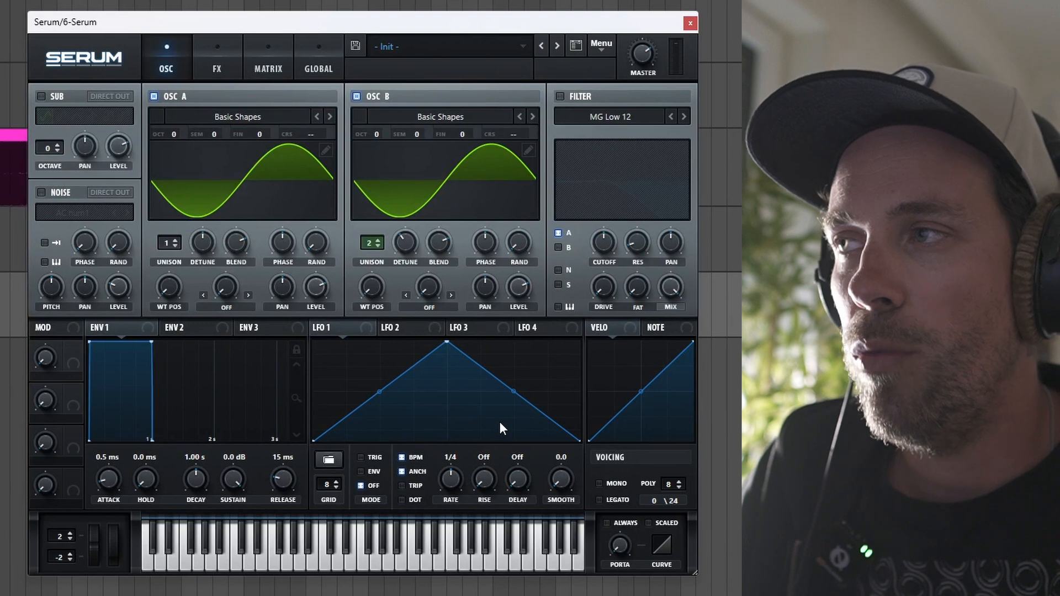
Set both oscillators to octave -3 and raise oscillator B by +9 semitones.
drag(172, 134, 174, 197)
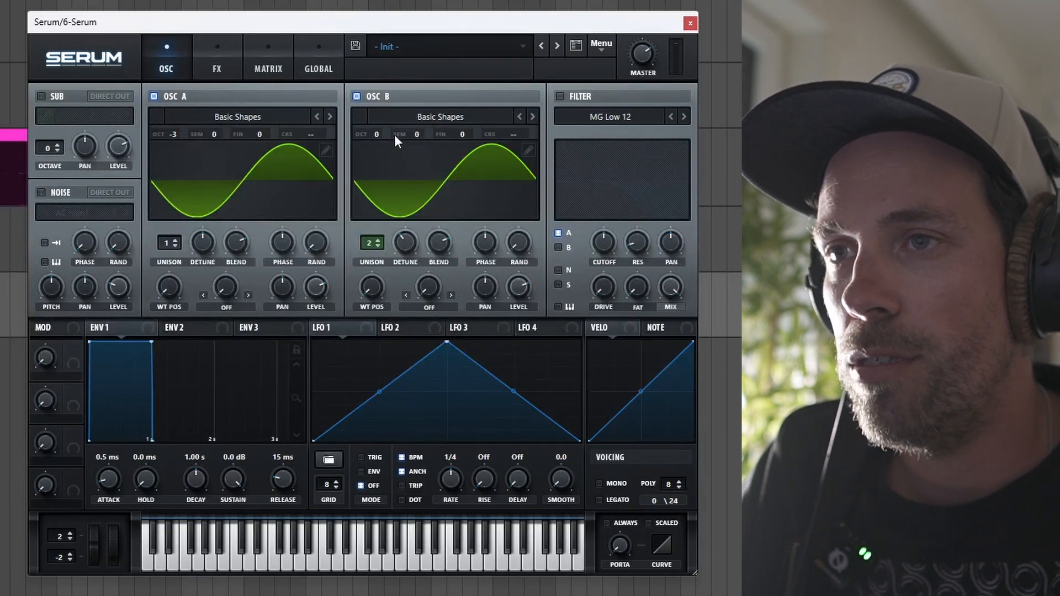
drag(374, 136, 373, 138)
drag(378, 191, 376, 199)
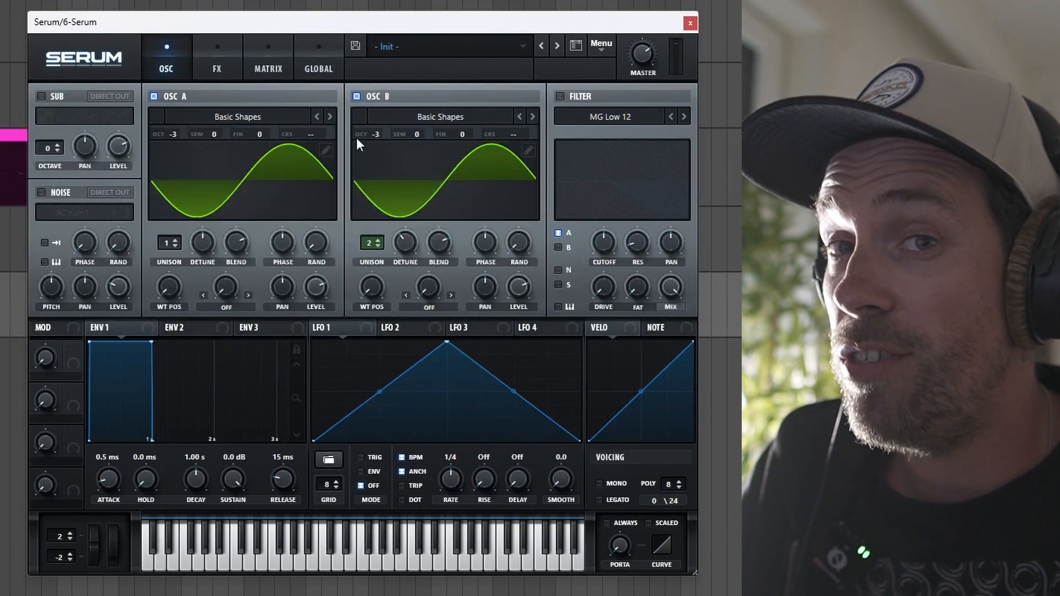
drag(416, 134, 419, 67)
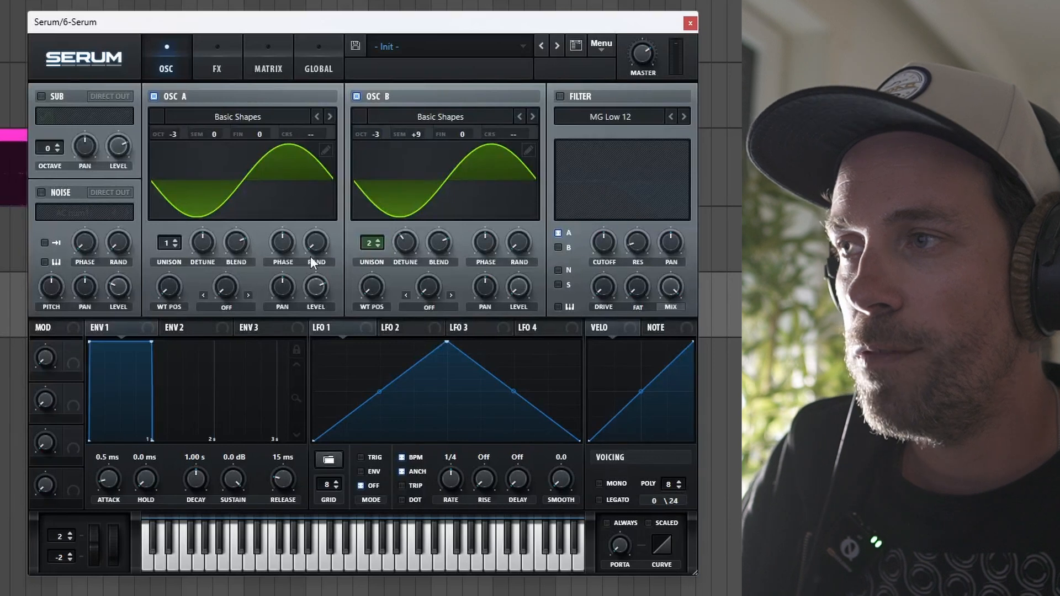
Raise the master volume while playing the patch, and lower oscillator B's level.
click(1, 236)
key(space)
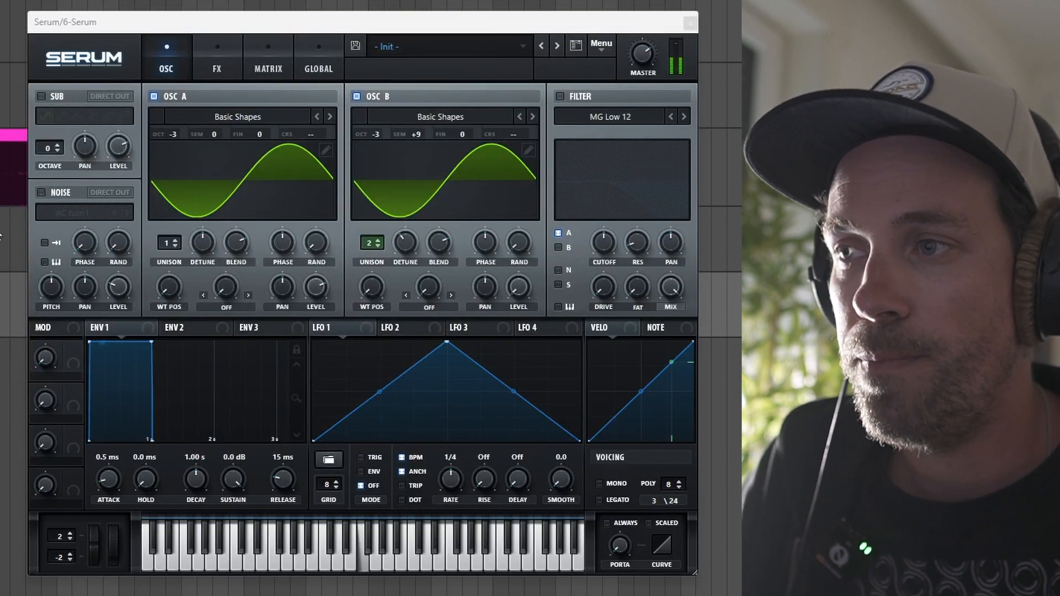
drag(637, 54, 652, 12)
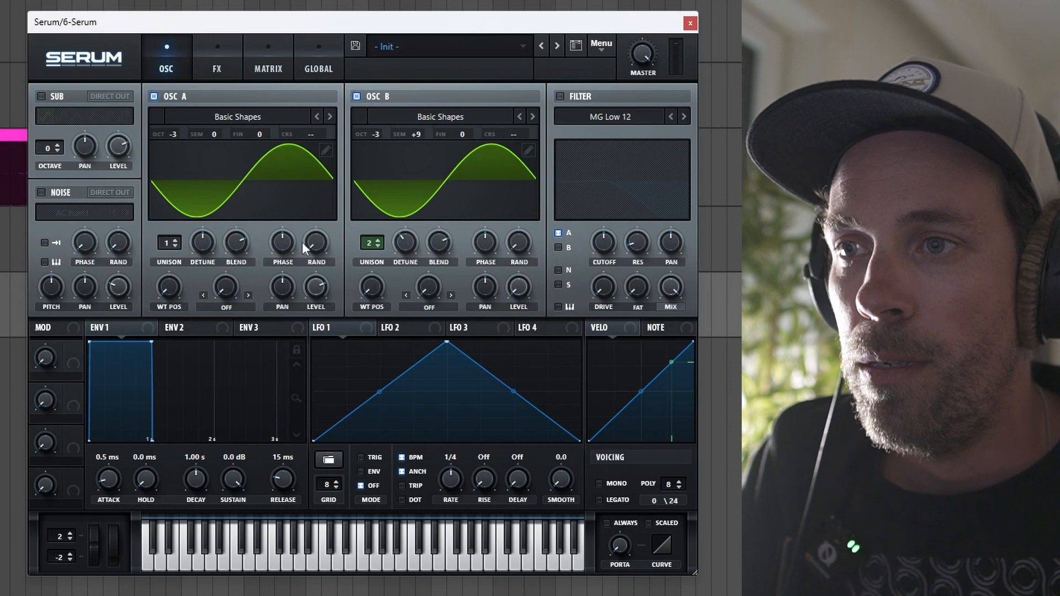
mouse_move(302, 242)
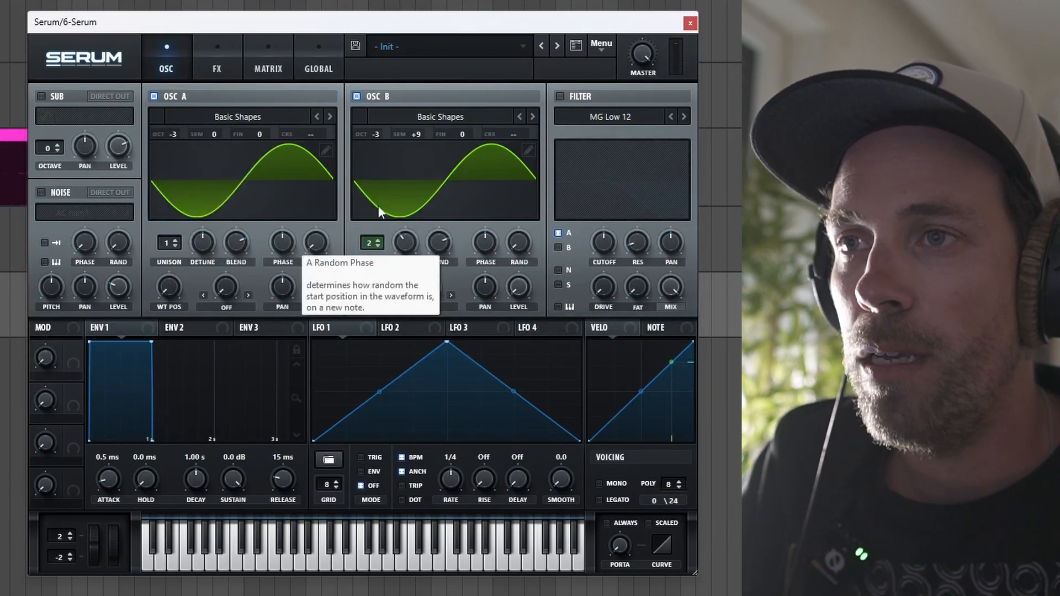
drag(523, 293, 474, 334)
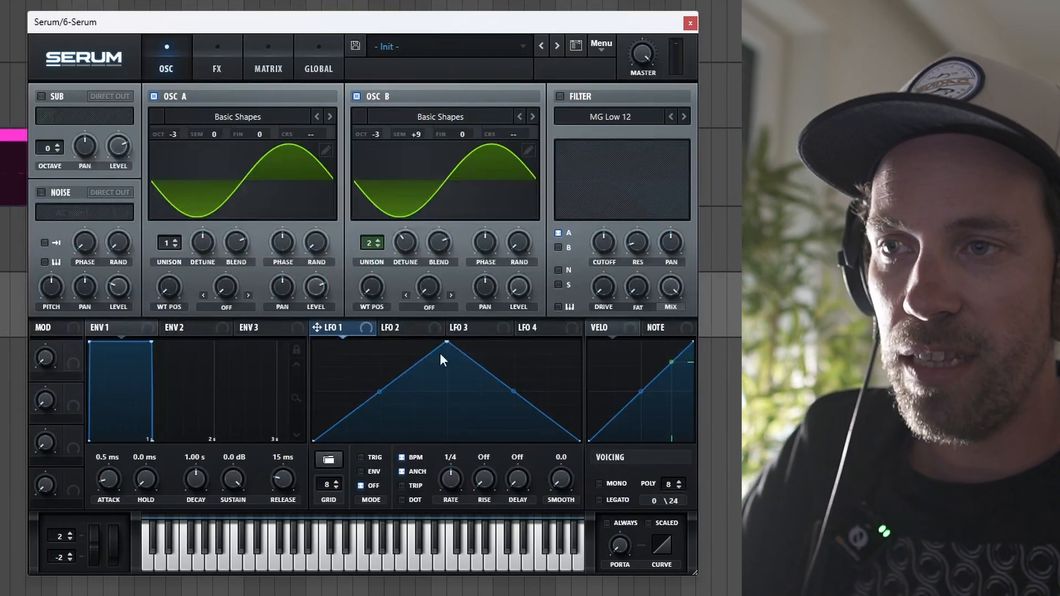
Reshape LFO 1 into a rounded hump peaking about three quarters through its cycle, in TRIG mode at a 1/8 rate.
drag(446, 347, 492, 378)
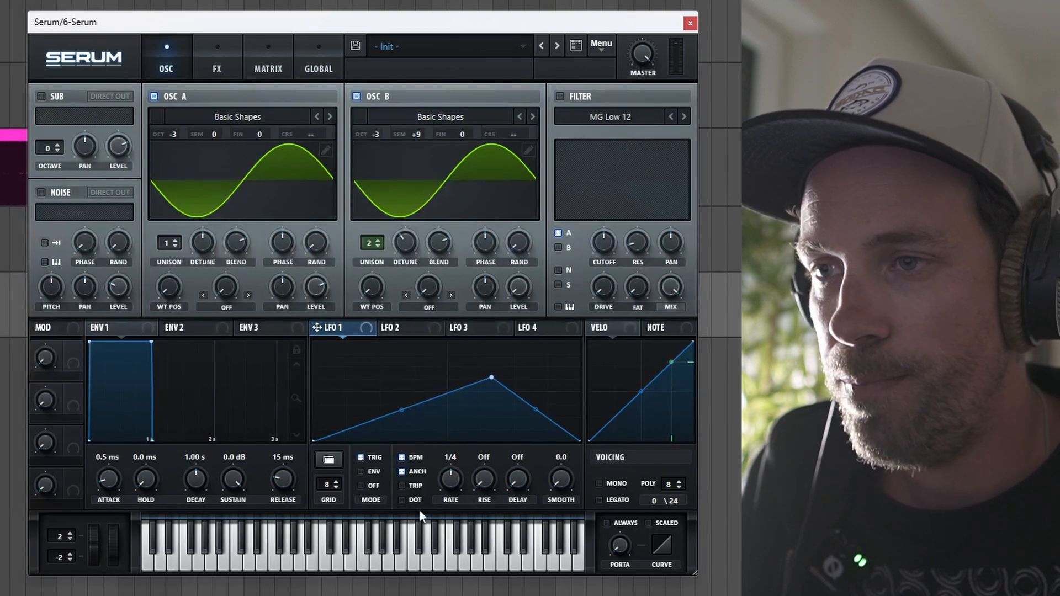
drag(490, 375, 514, 354)
drag(417, 401, 416, 379)
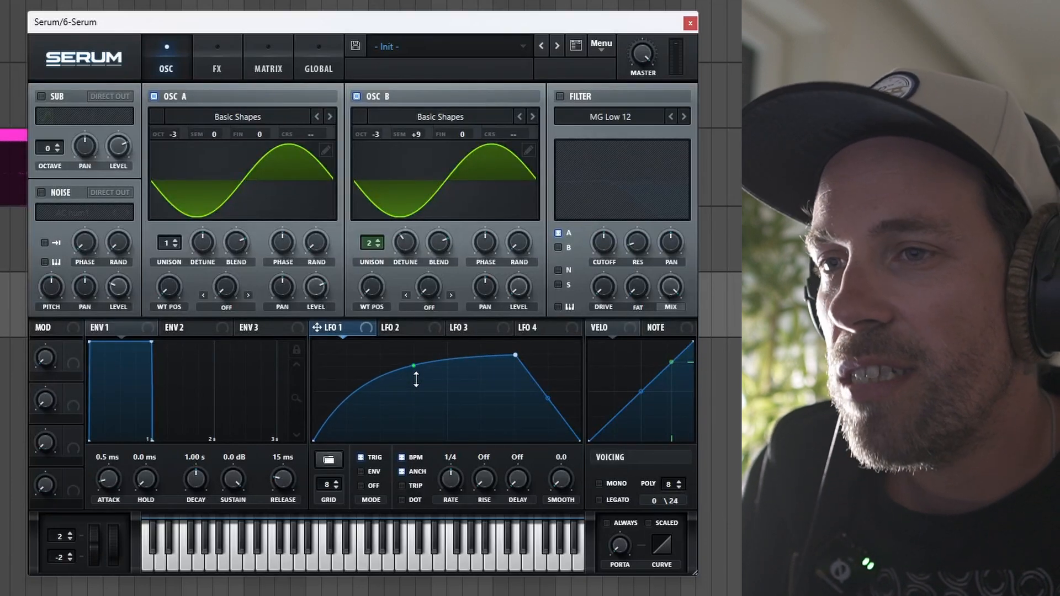
drag(545, 395, 555, 387)
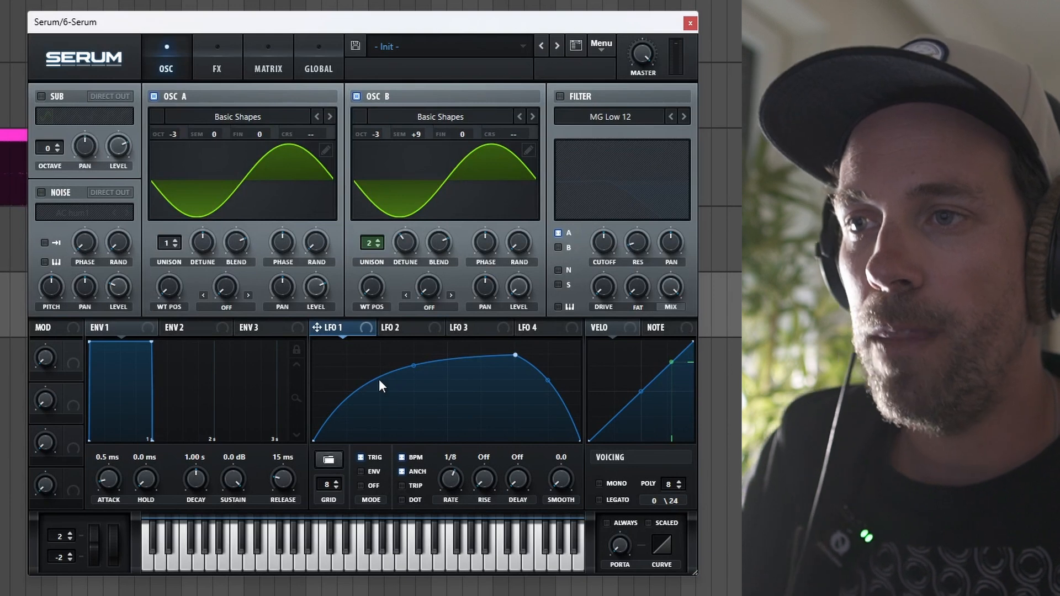
Assign LFO 1 to the levels of oscillators A and B, with a reduced modulation amount on oscillator B.
drag(316, 328, 314, 286)
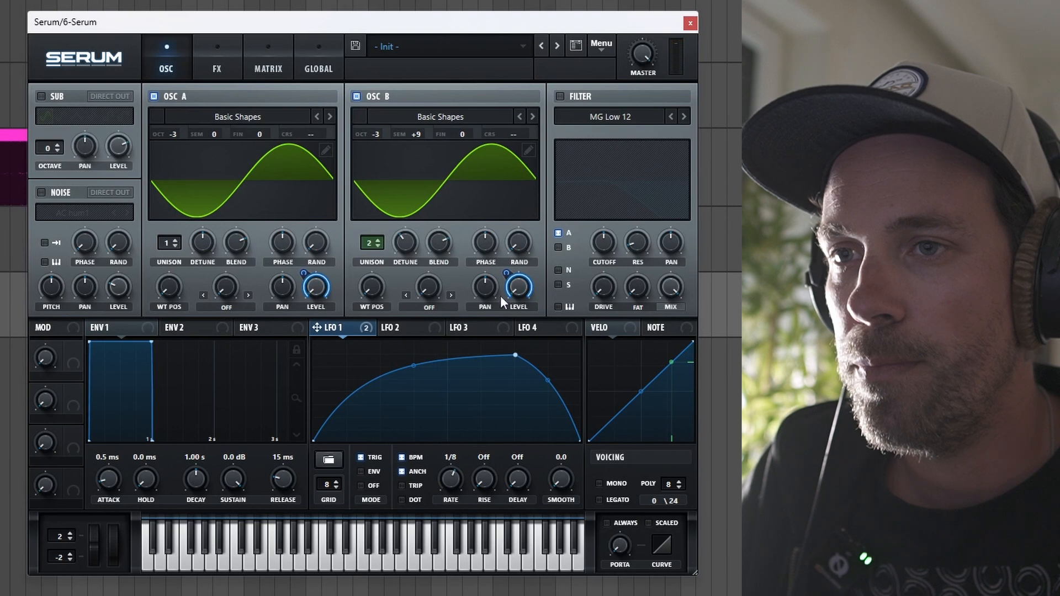
drag(507, 273, 511, 319)
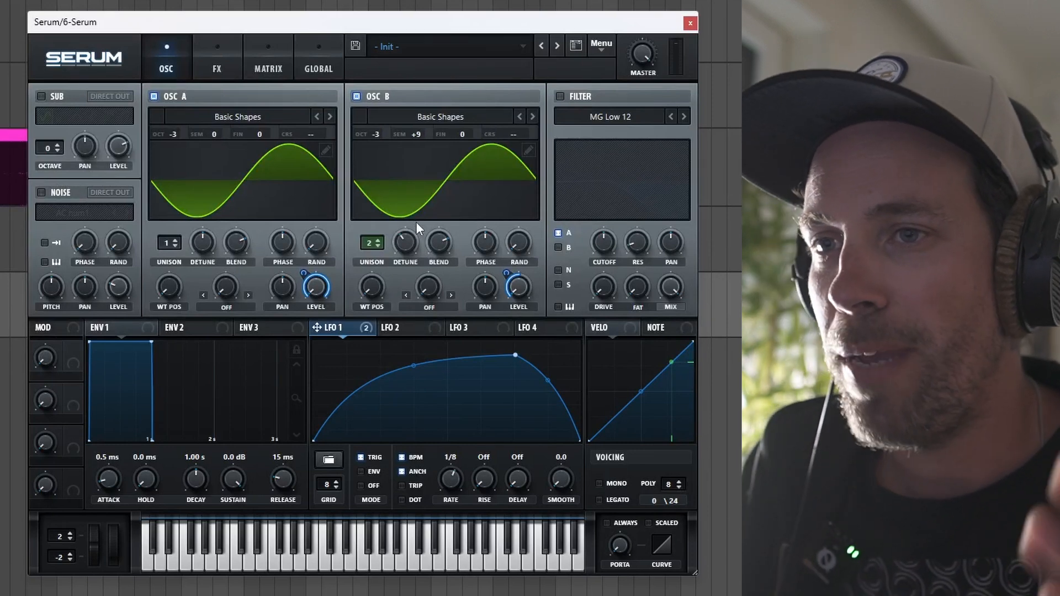
In oscillator B's wavetable editor, remove harmonic bin 1 and draw a moderate bin 3 with only a slight bin 2.
click(528, 150)
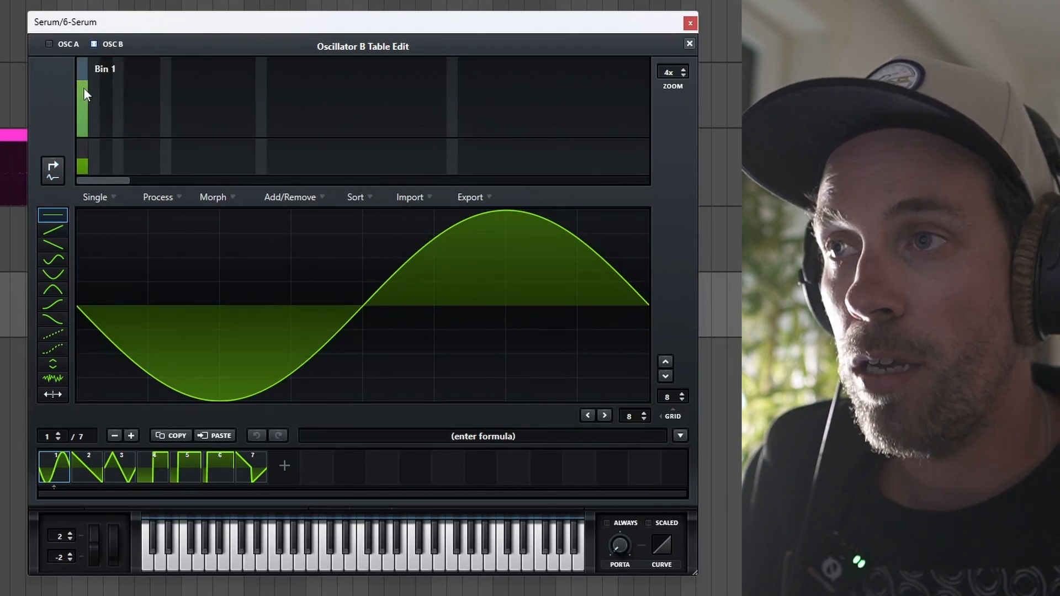
drag(83, 89, 85, 139)
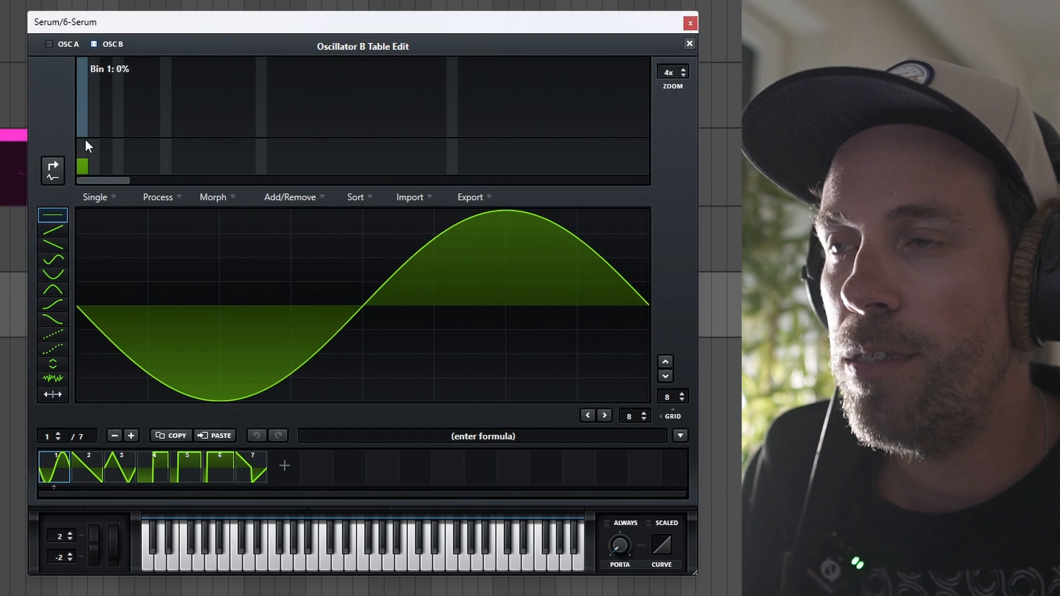
click(107, 86)
drag(106, 85, 105, 114)
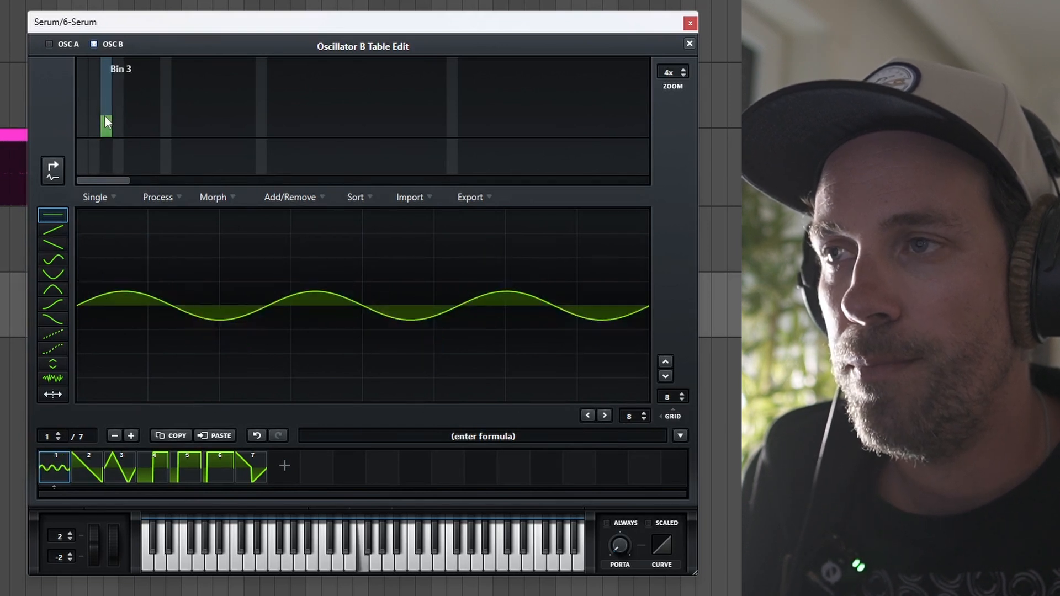
click(93, 108)
drag(94, 112, 107, 111)
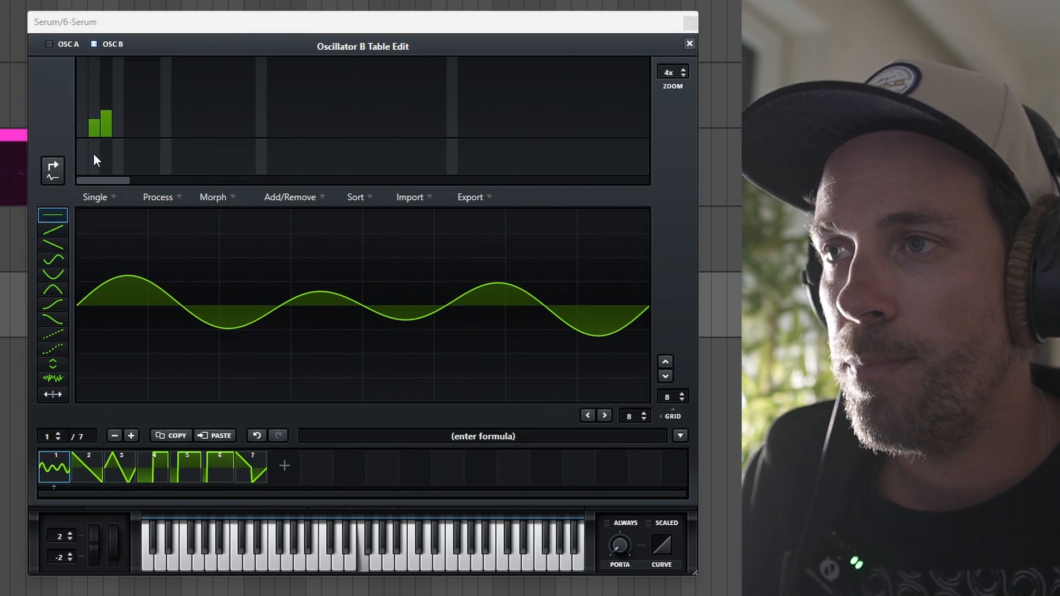
drag(97, 124, 104, 104)
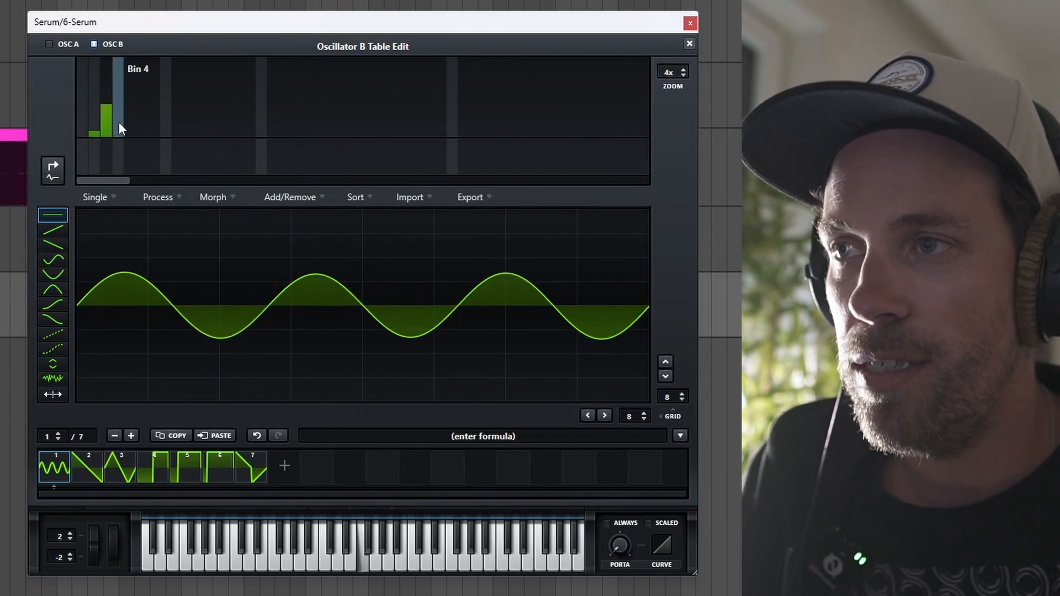
click(689, 44)
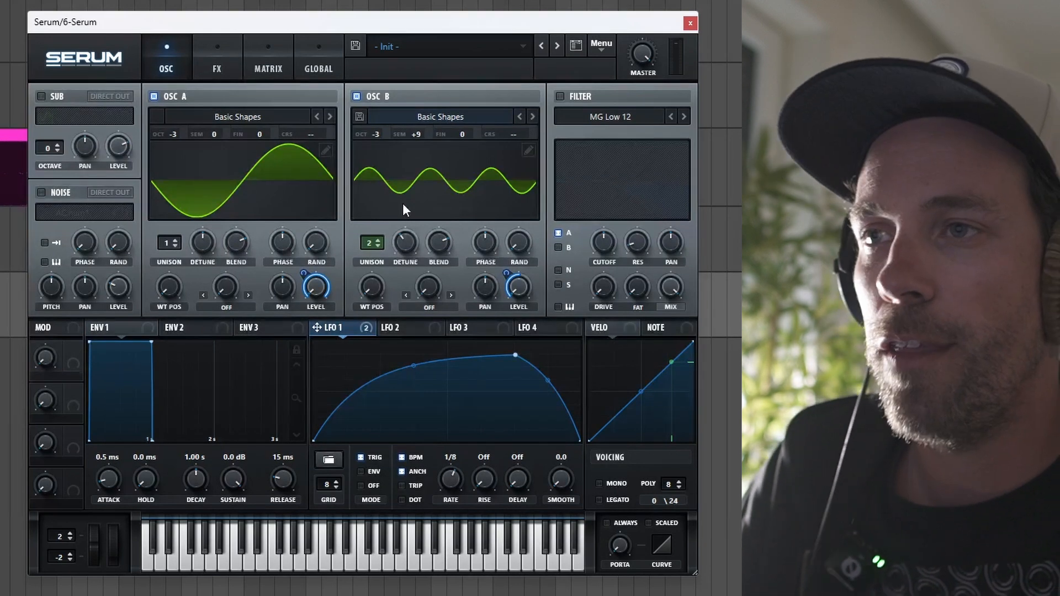
Enable the Tube distortion effect and modulate its drive with a reduced amount of LFO 1.
click(217, 64)
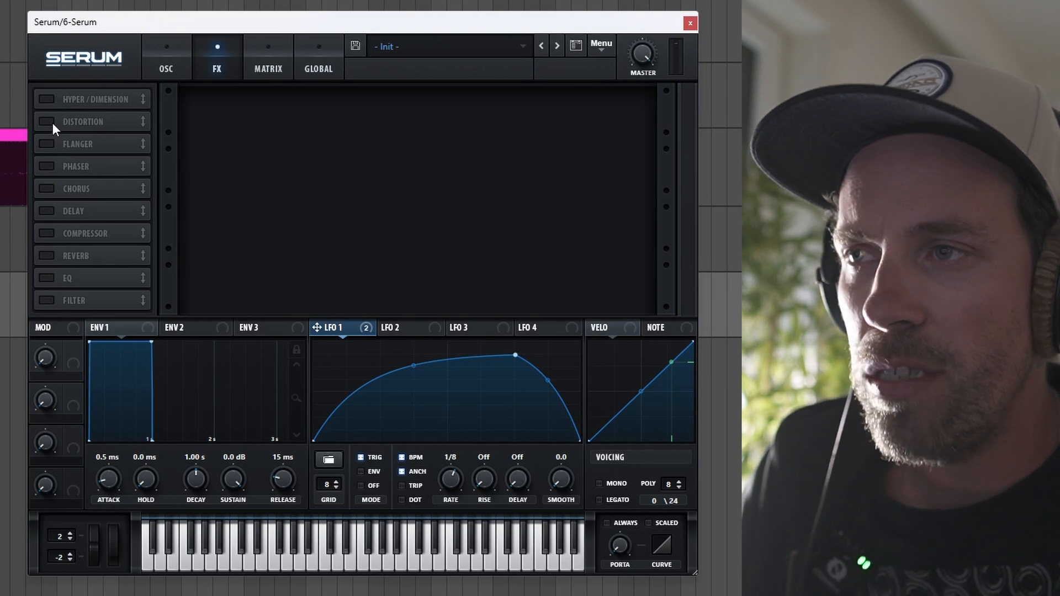
click(47, 121)
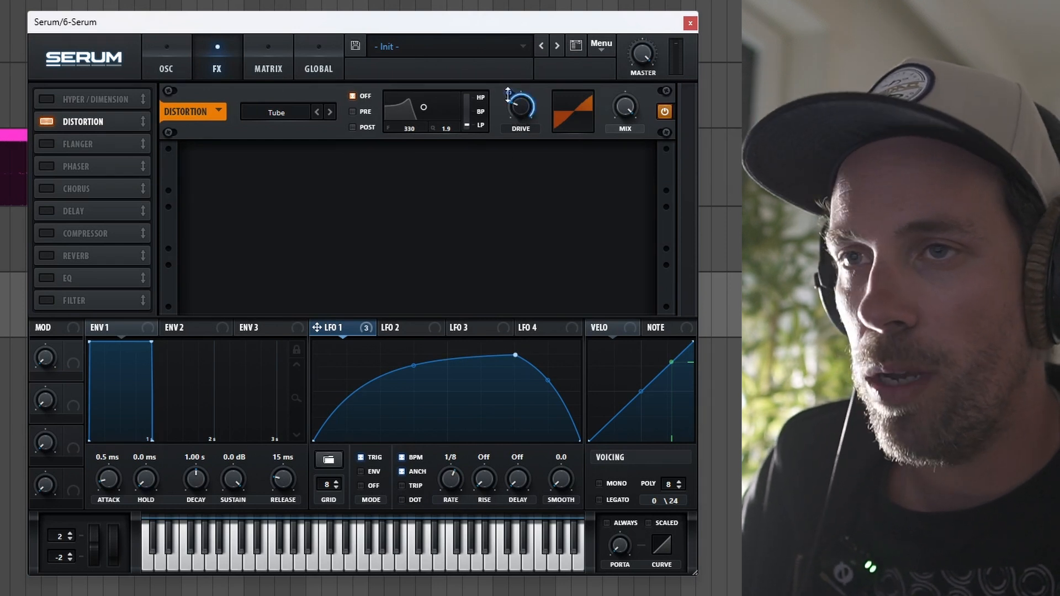
drag(515, 115, 516, 140)
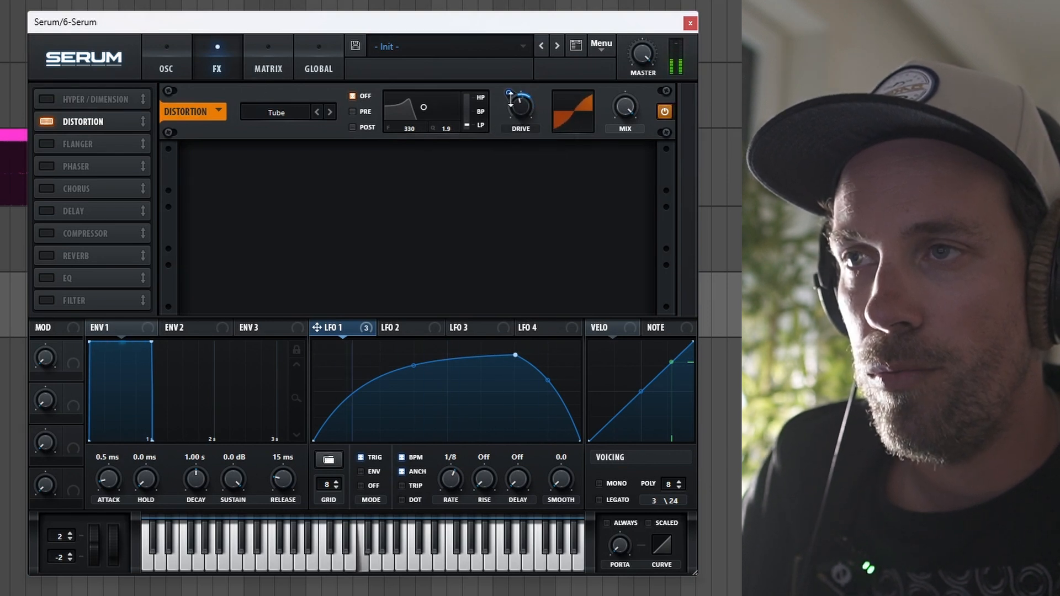
Enable the Chorus effect, raise its low-pass cutoff and set its mix to 36%.
click(174, 62)
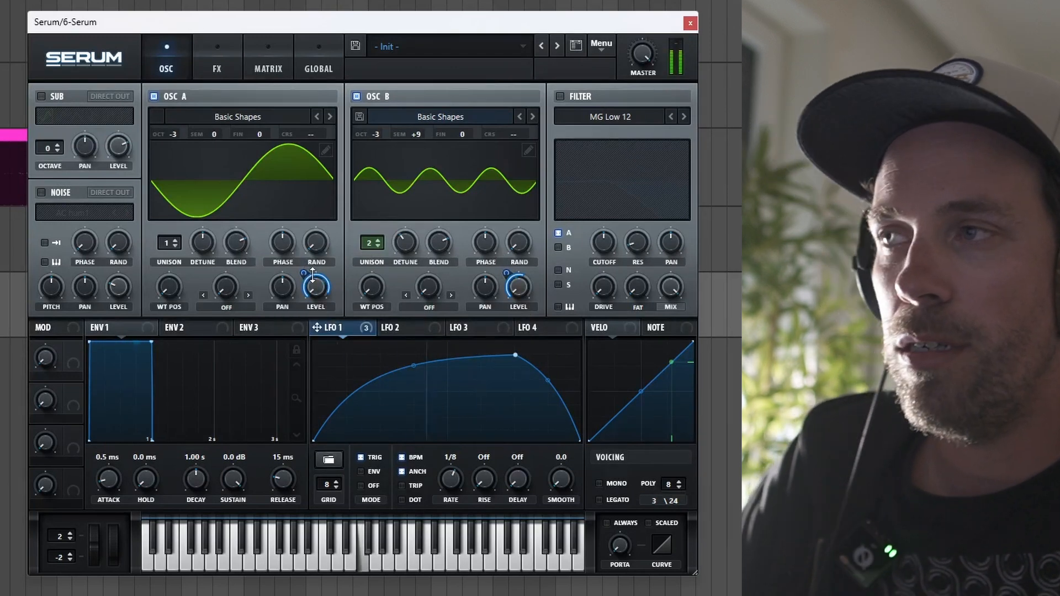
click(232, 69)
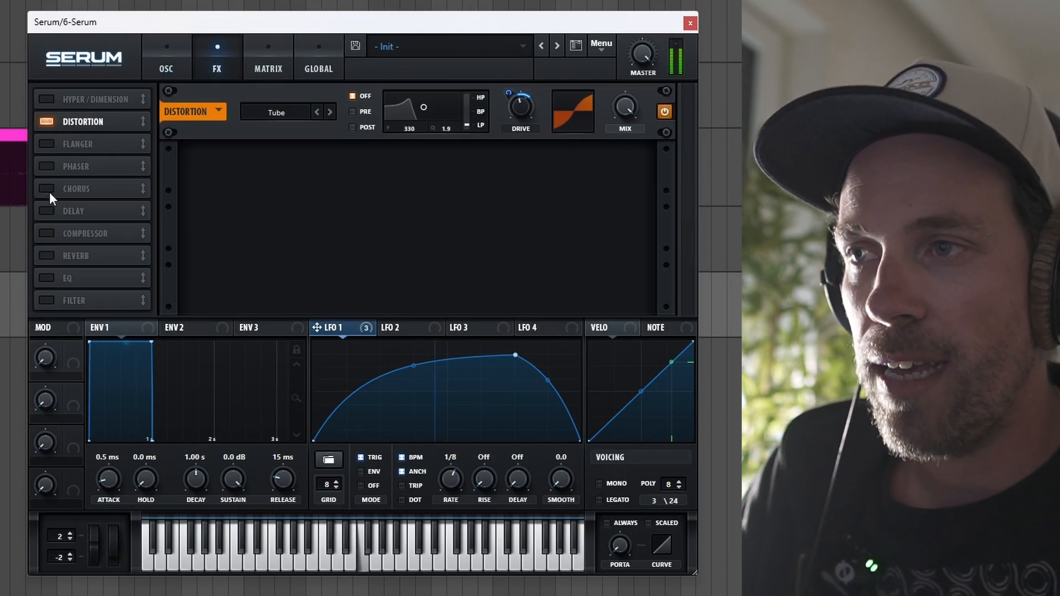
click(49, 189)
drag(535, 164, 533, 100)
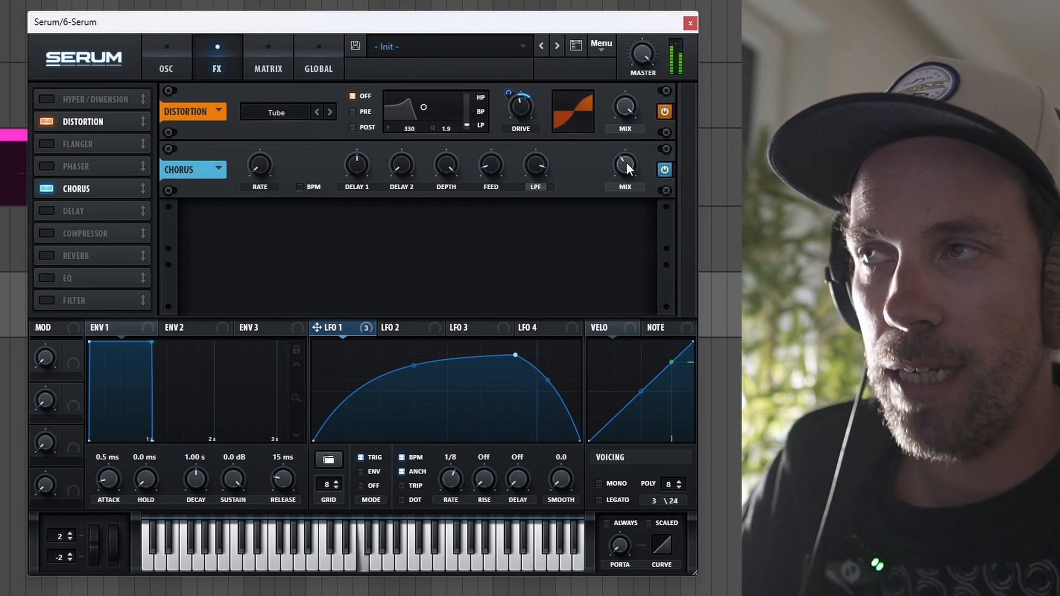
mouse_move(621, 172)
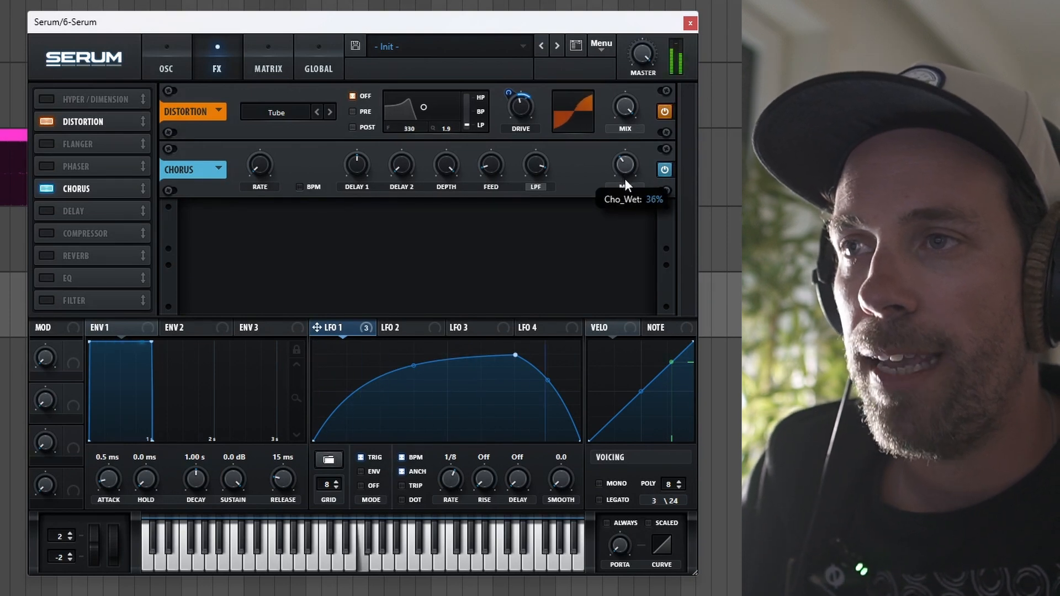
click(168, 64)
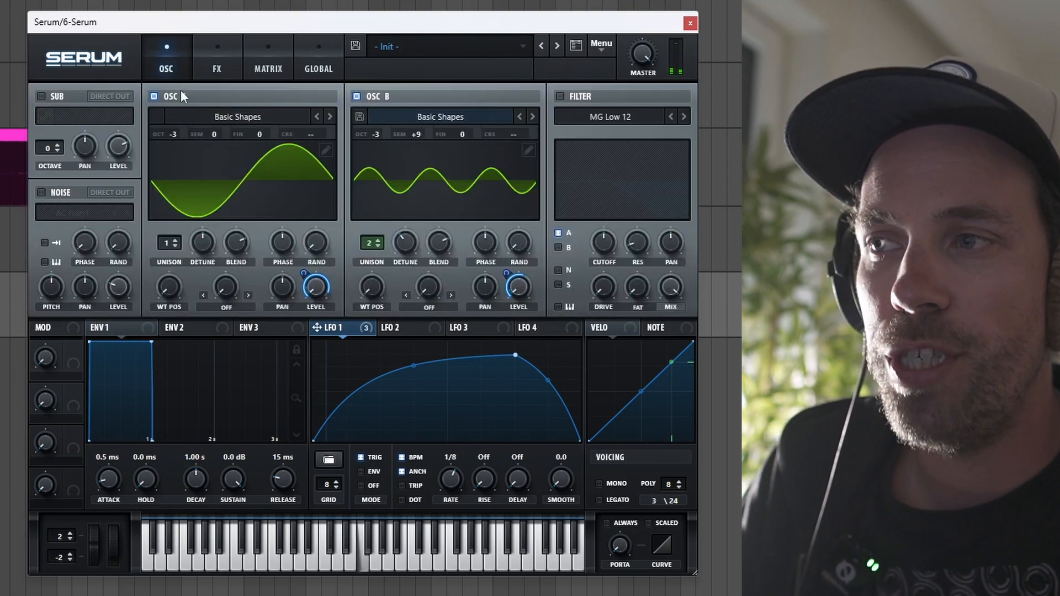
mouse_move(181, 92)
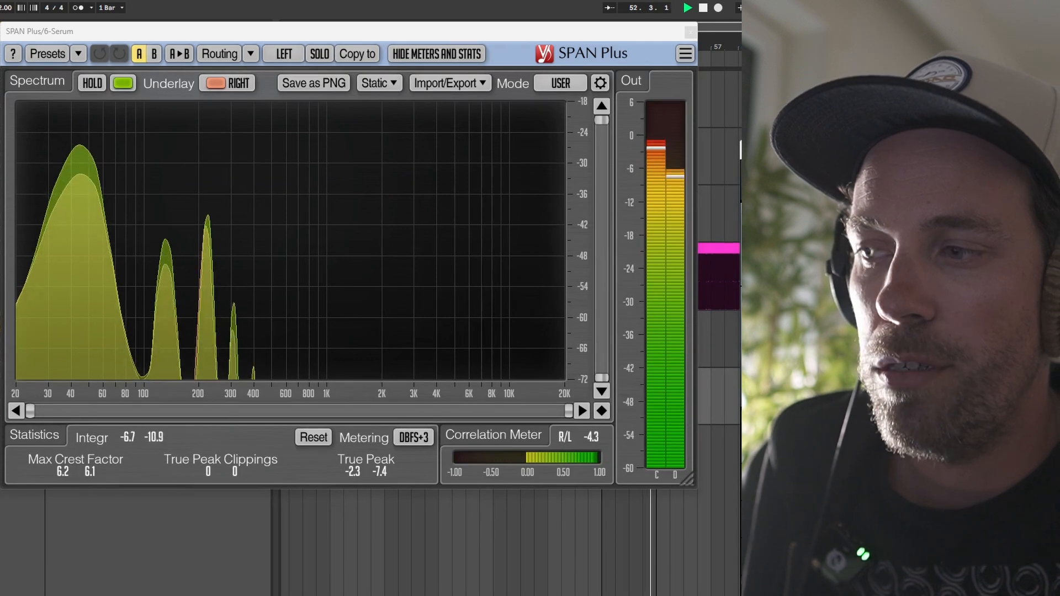
Play the bass and examine its frequency spectrum in SPAN Plus, closing the analyzer once checked.
key(space)
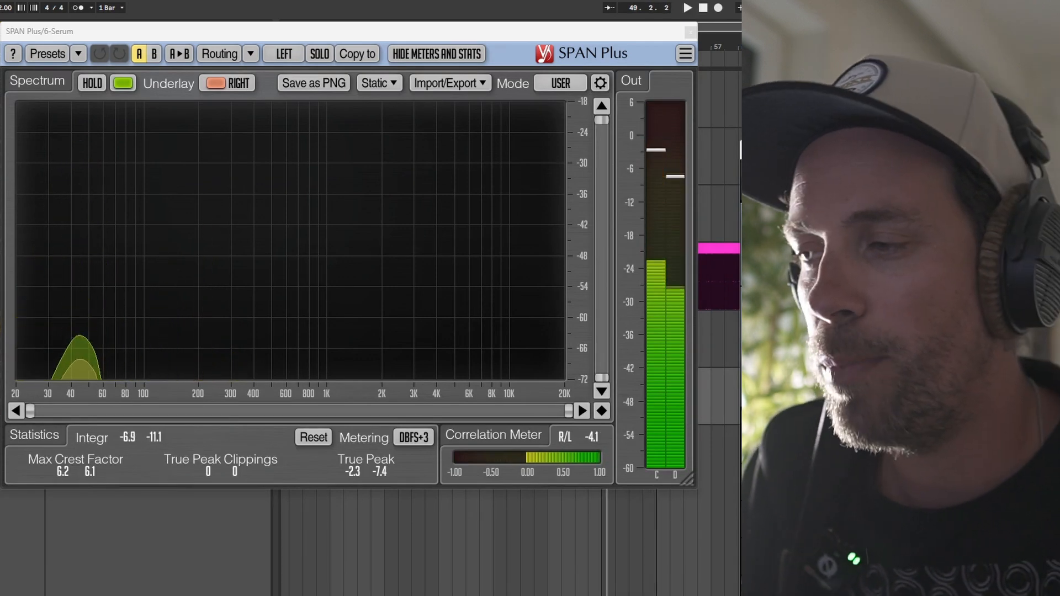
key(space)
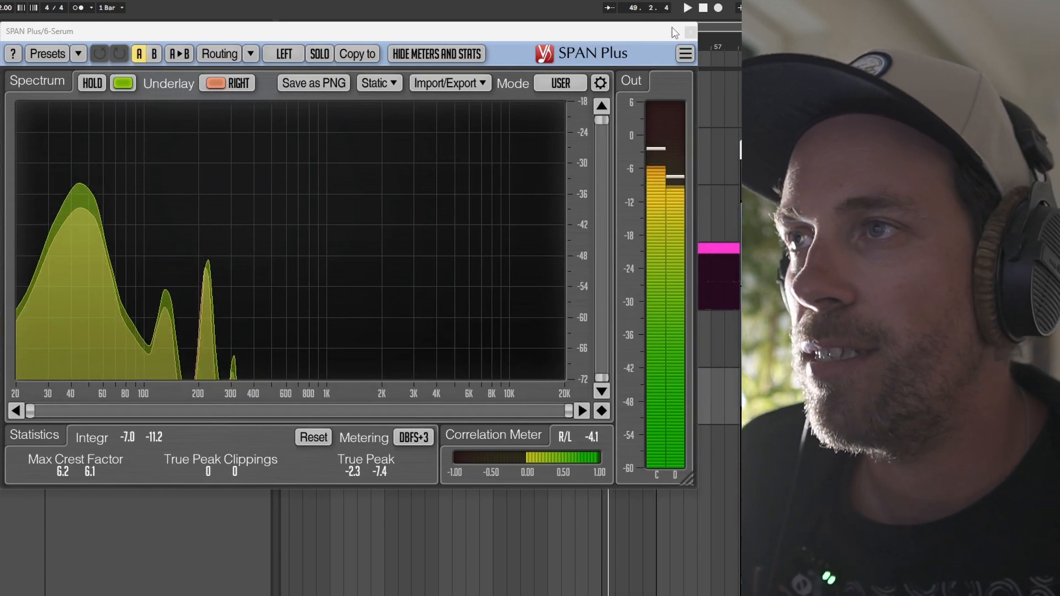
key(space)
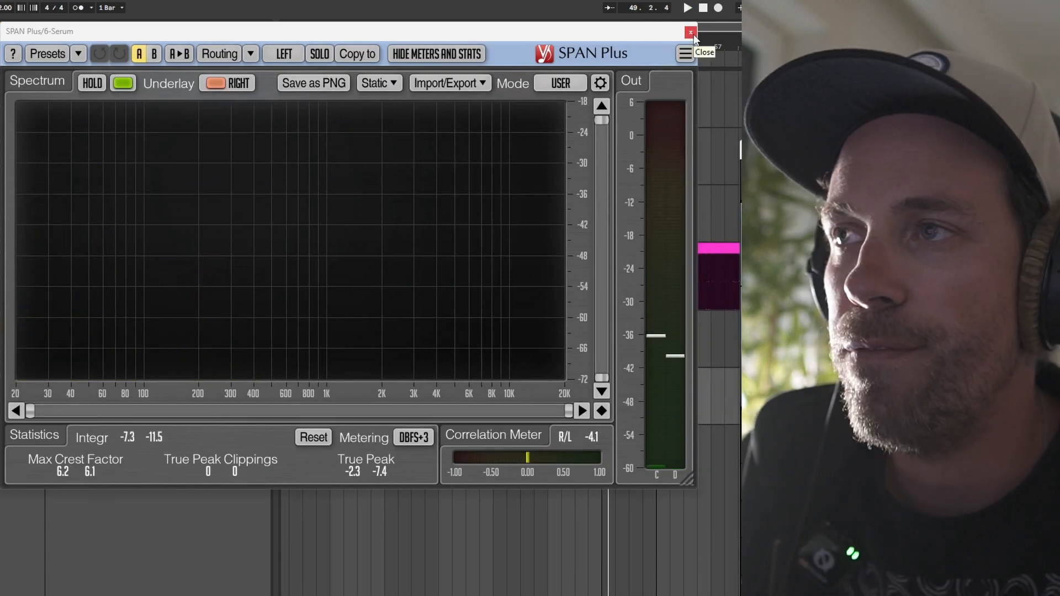
click(691, 33)
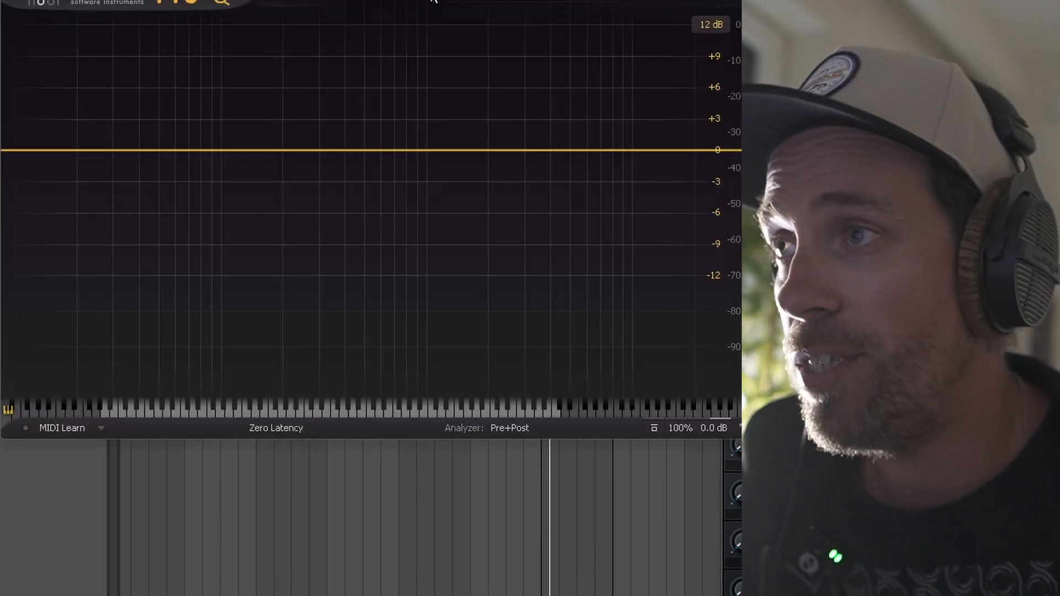
Add a low-cut band to the side channel in Pro-Q 3 with a 48 dB/oct slope while the bass plays.
drag(428, 0, 1057, 75)
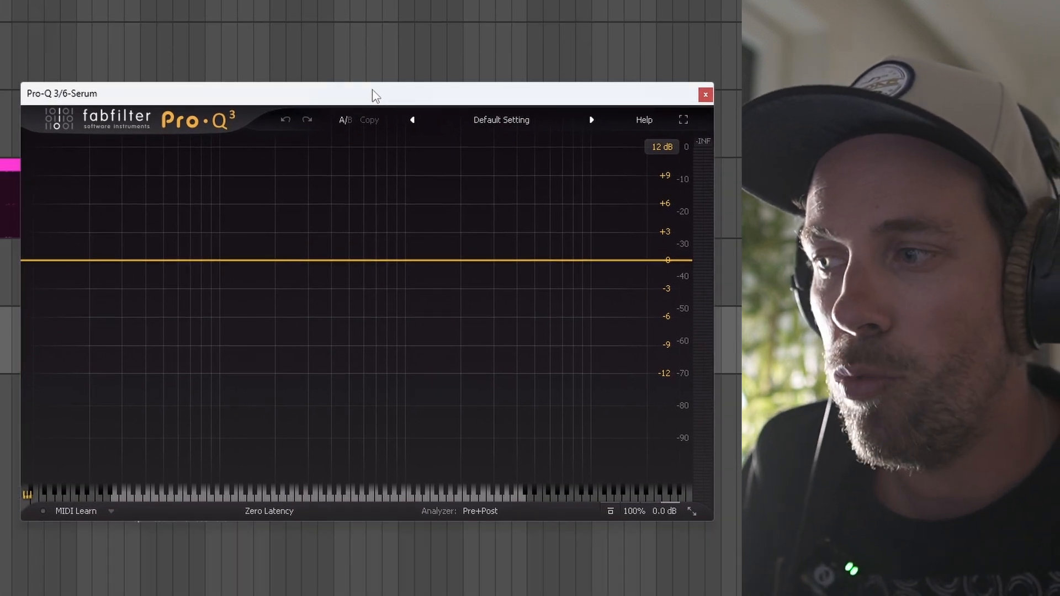
key(space)
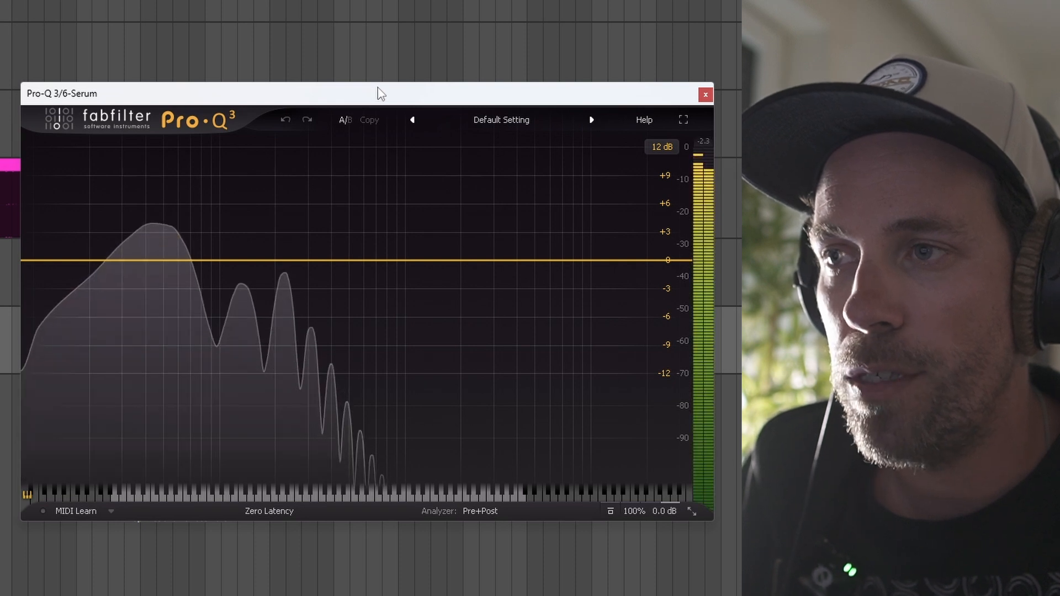
click(32, 262)
click(332, 443)
scroll(67, 464, up, 5)
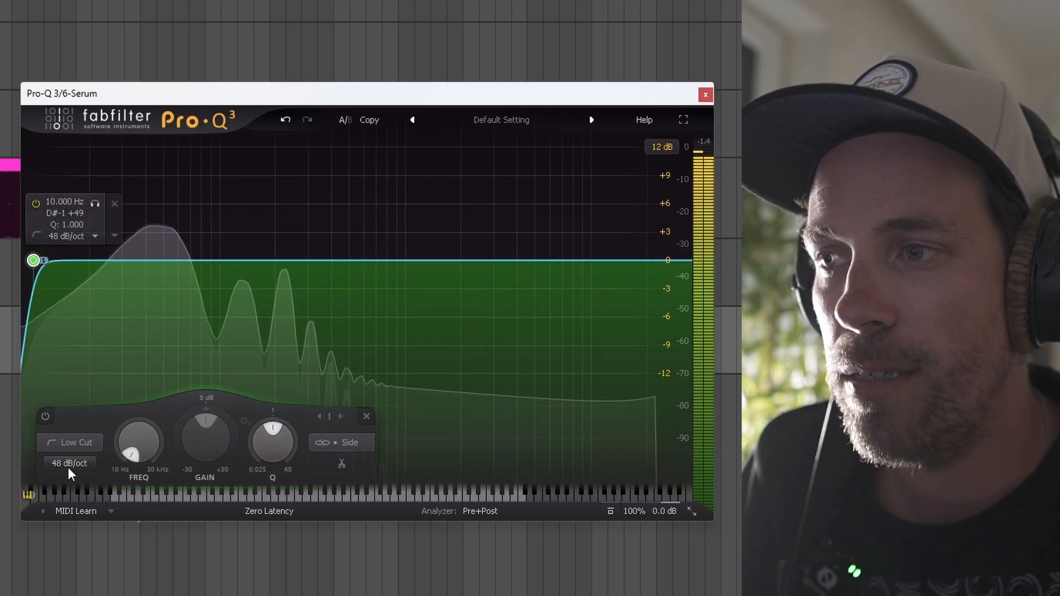
Set the side low cut to about 114 Hz and steepen its slope to 96 dB/oct.
drag(130, 450, 130, 437)
mouse_move(237, 263)
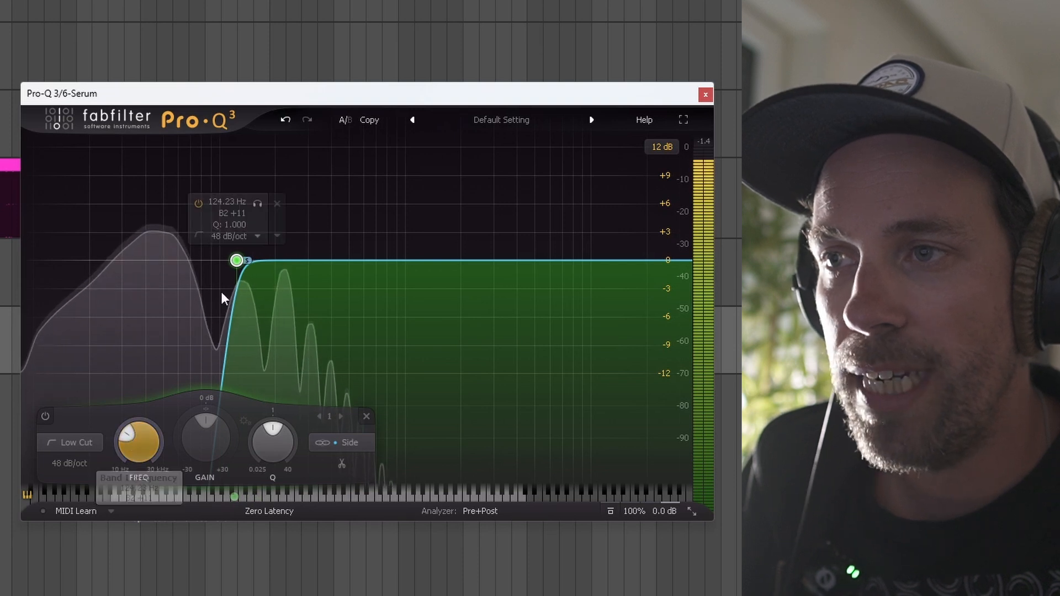
drag(236, 263, 230, 261)
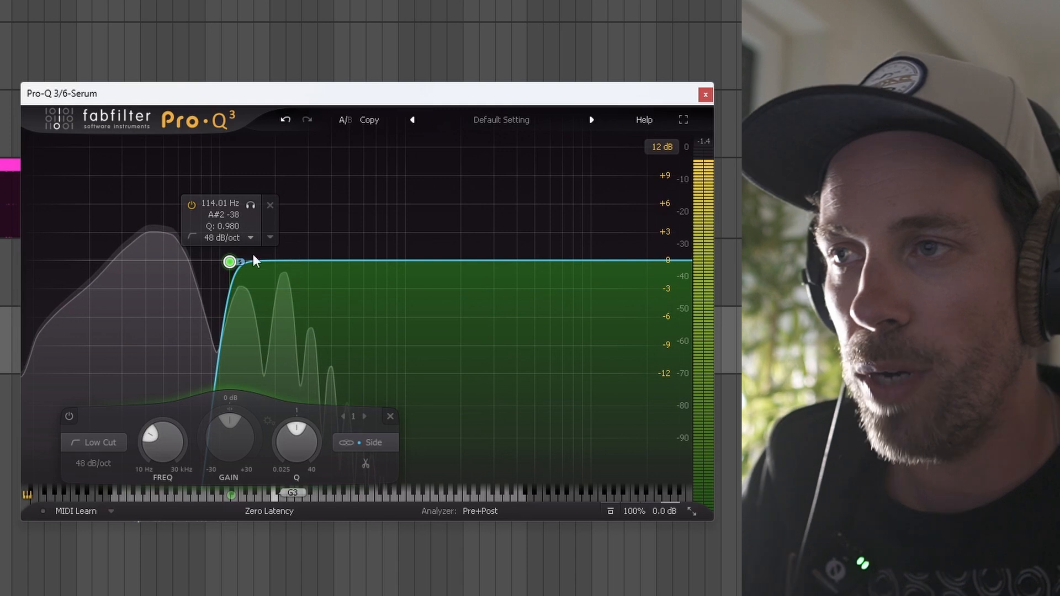
scroll(94, 463, up, 3)
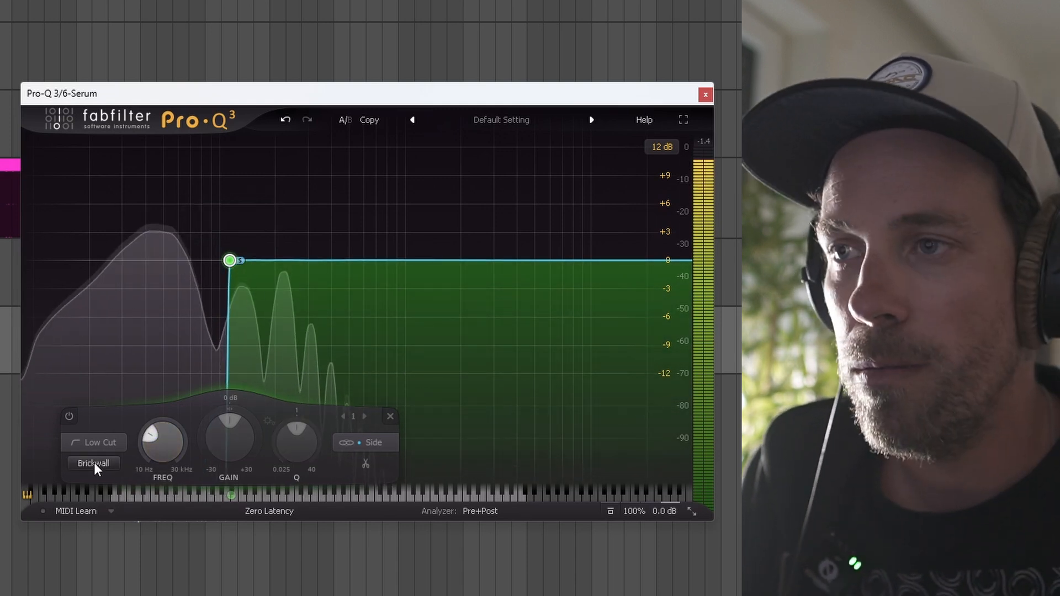
scroll(90, 465, down, 1)
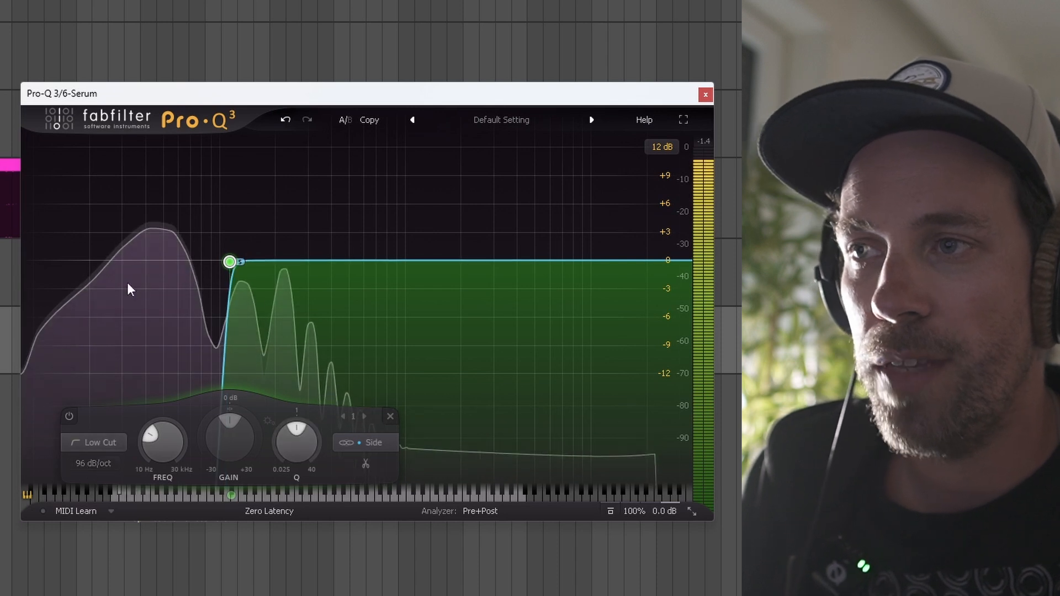
Add a stereo bell boost at about 130 Hz with a Q of about 3.05.
click(387, 259)
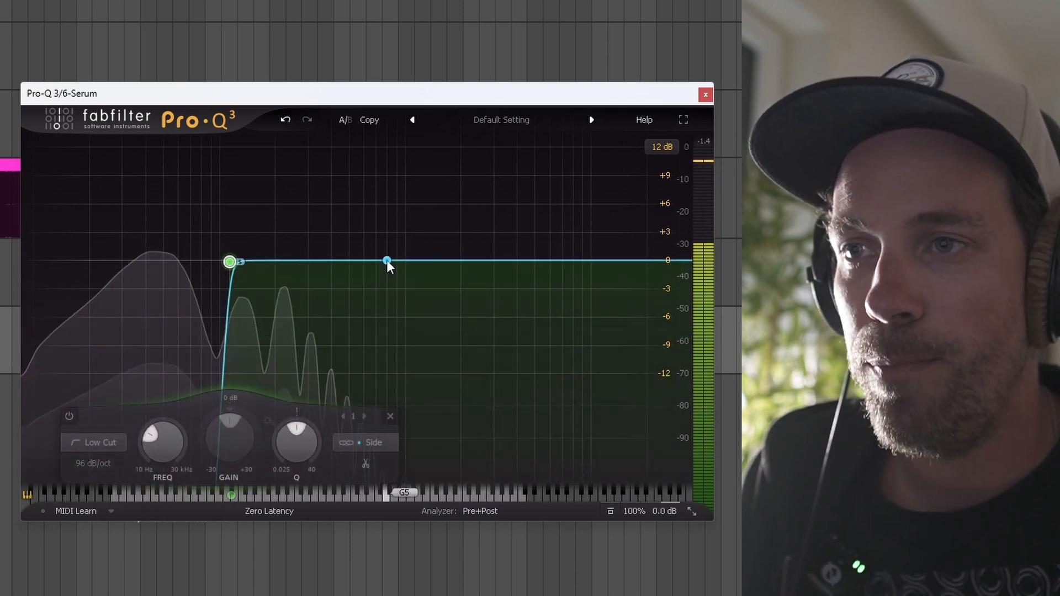
click(387, 260)
click(529, 442)
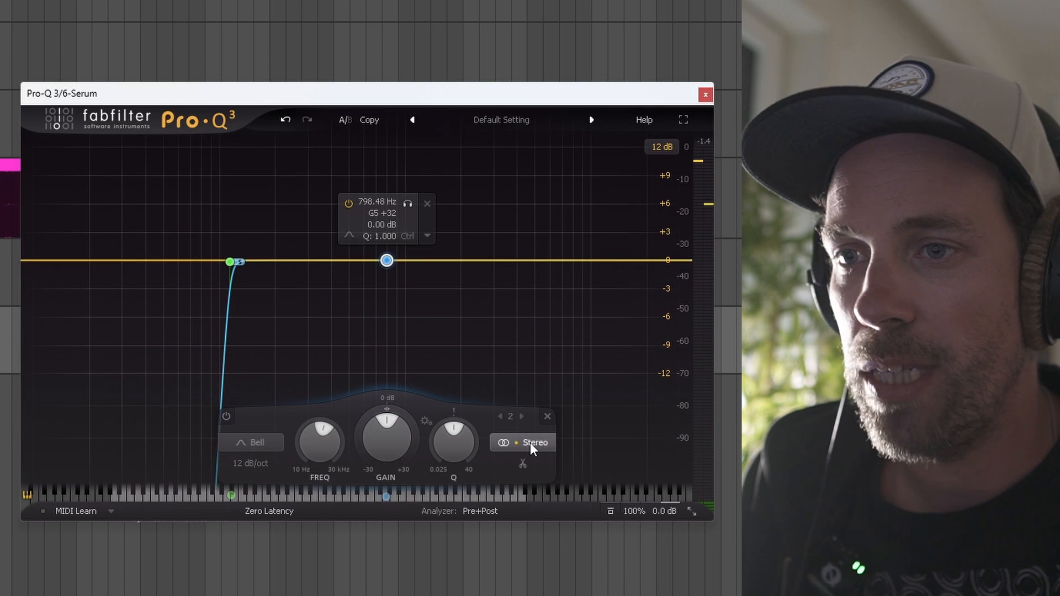
drag(388, 260, 239, 228)
drag(306, 442, 311, 400)
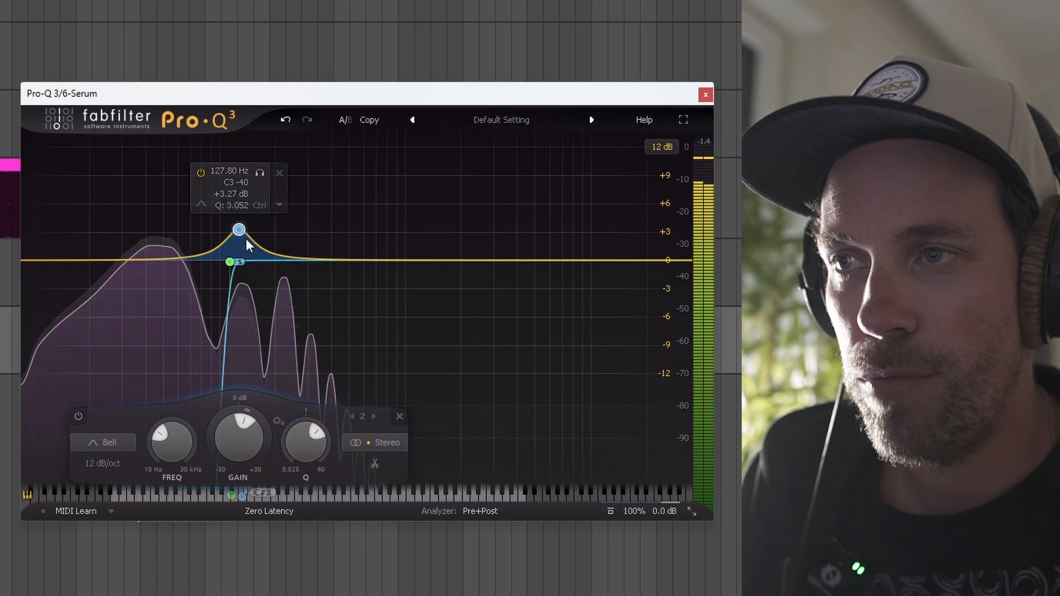
drag(239, 228, 240, 210)
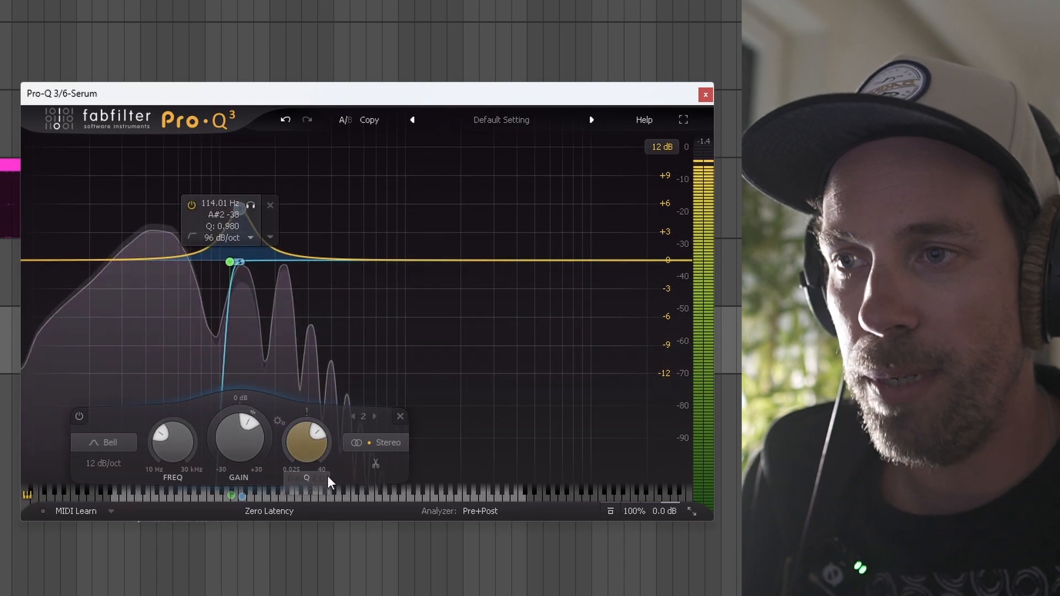
Make the bell boost dynamic at about 132 Hz with 1.8 dB base gain and a dynamic range reaching about +9 dB.
click(229, 262)
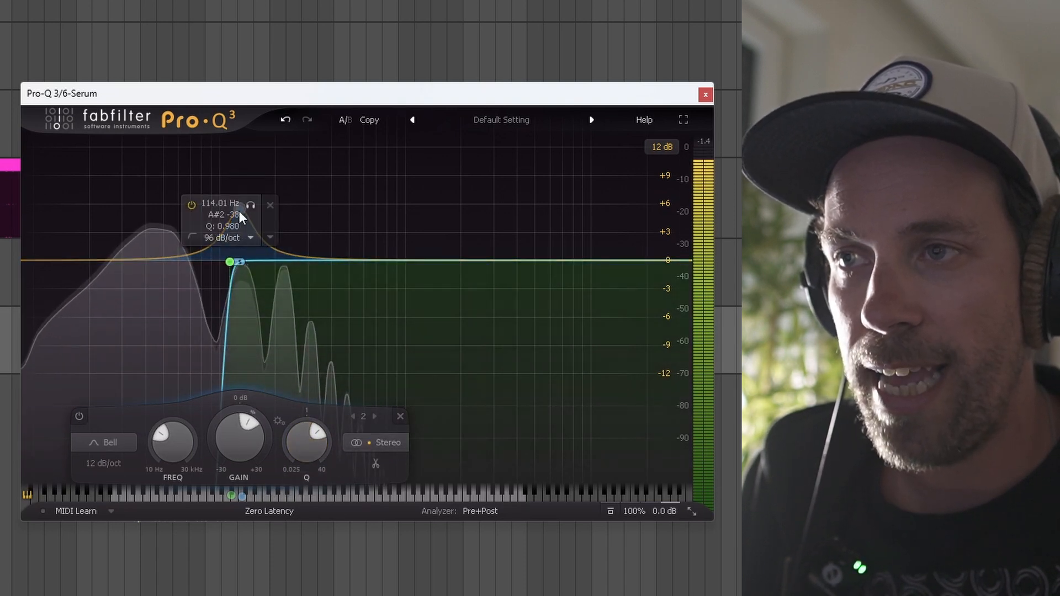
click(270, 238)
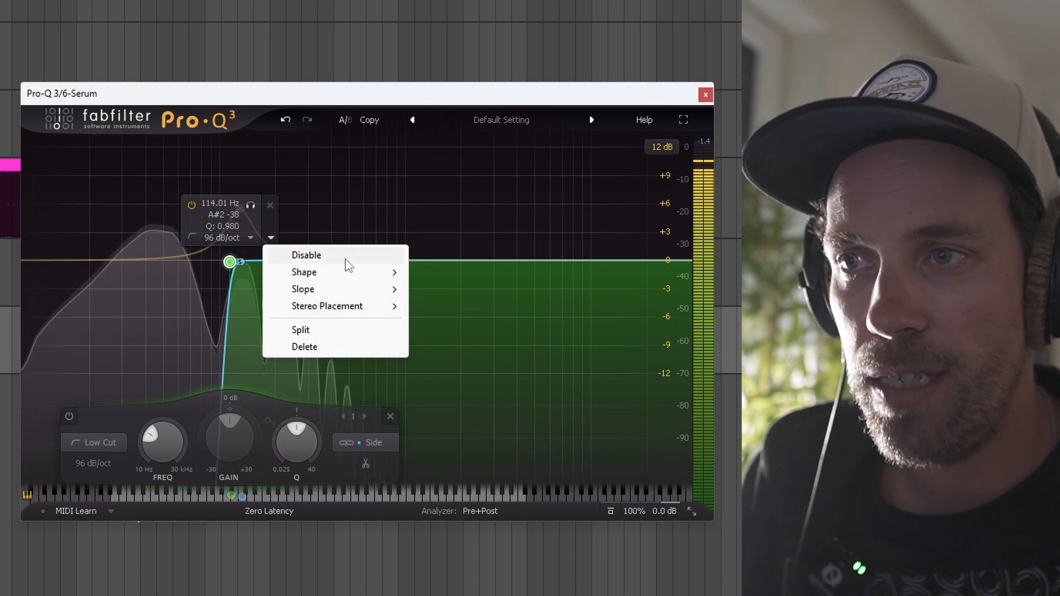
click(242, 226)
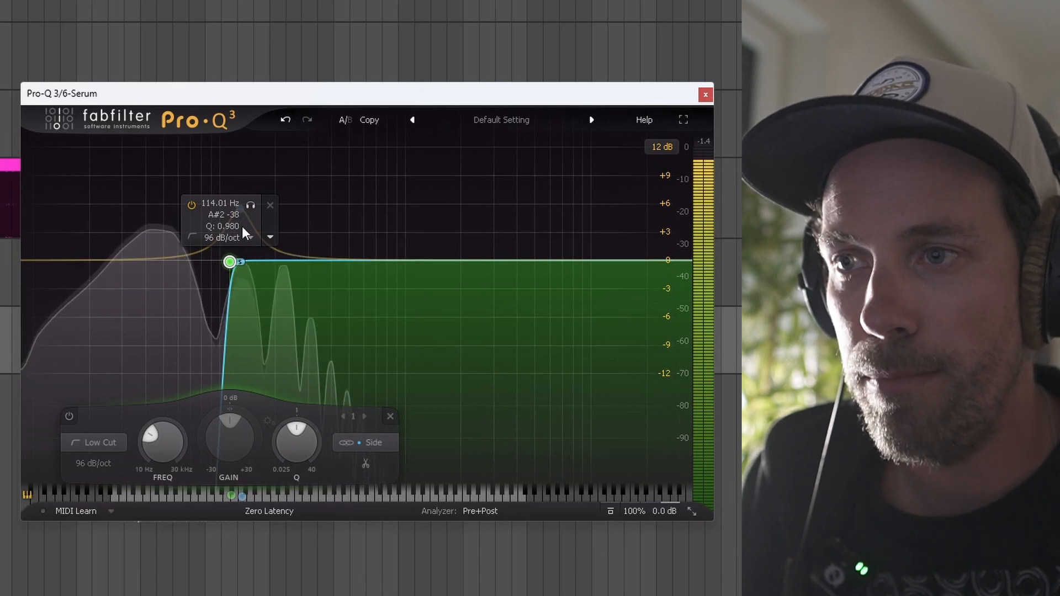
click(241, 225)
click(283, 201)
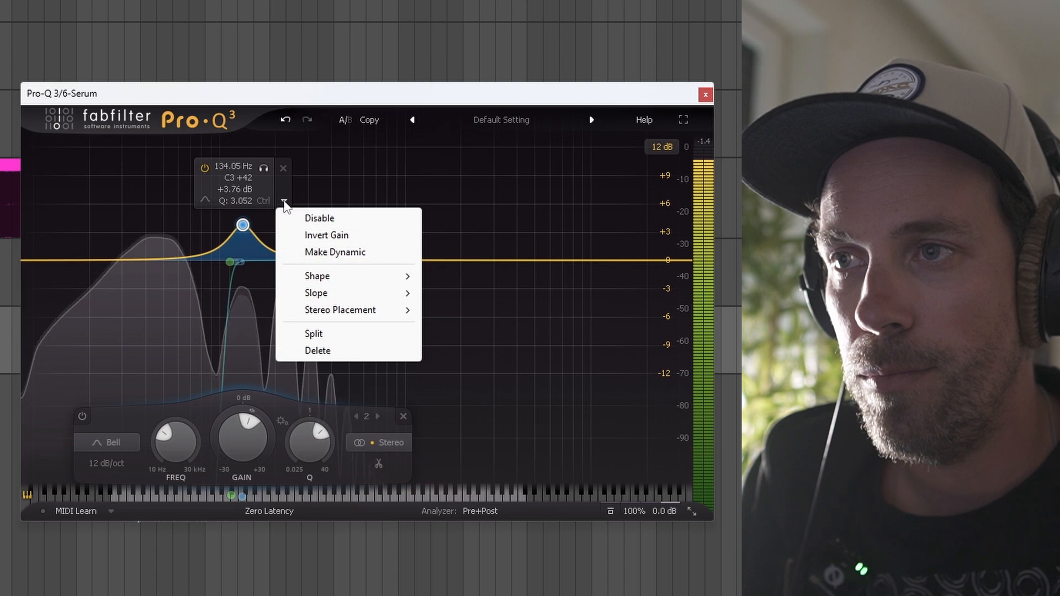
click(328, 253)
drag(242, 214, 240, 175)
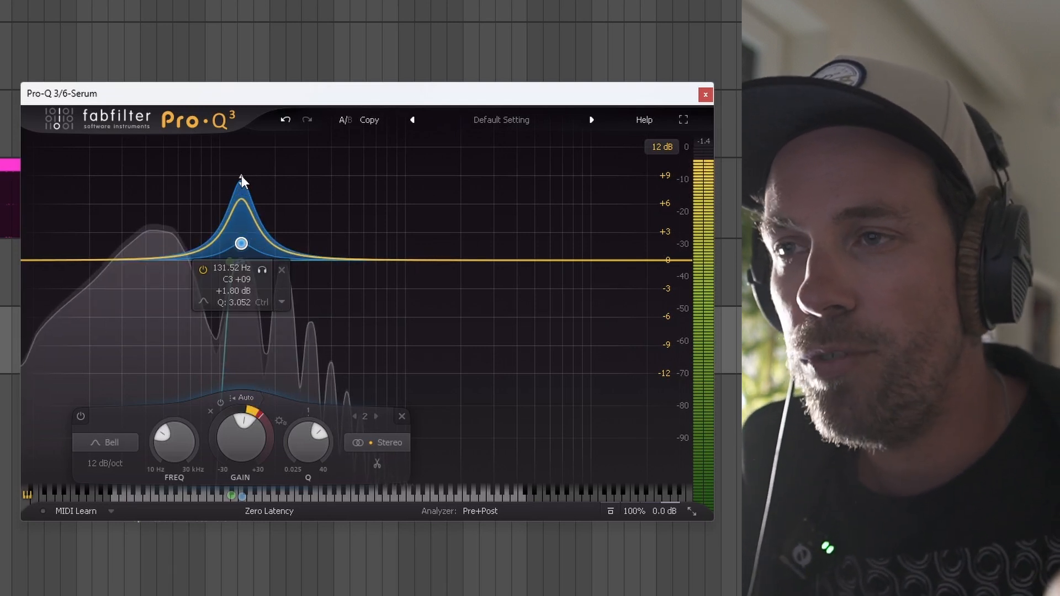
mouse_move(240, 176)
mouse_down()
mouse_move(244, 145)
mouse_move(245, 177)
mouse_up()
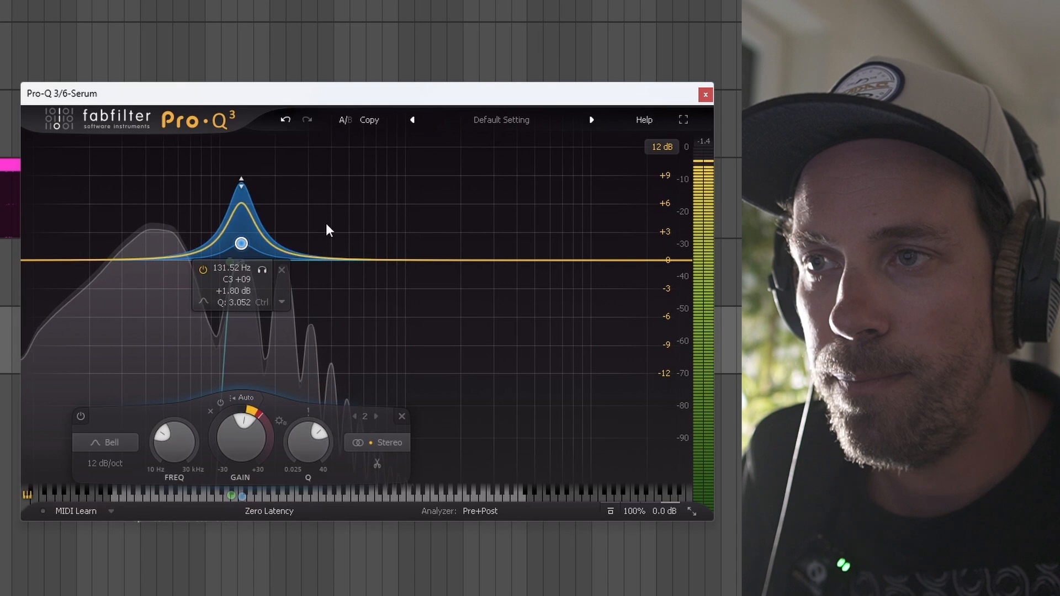
Add a stereo bell cut of about -10 dB near 345 Hz with a Q of about 3.26.
drag(336, 256, 336, 305)
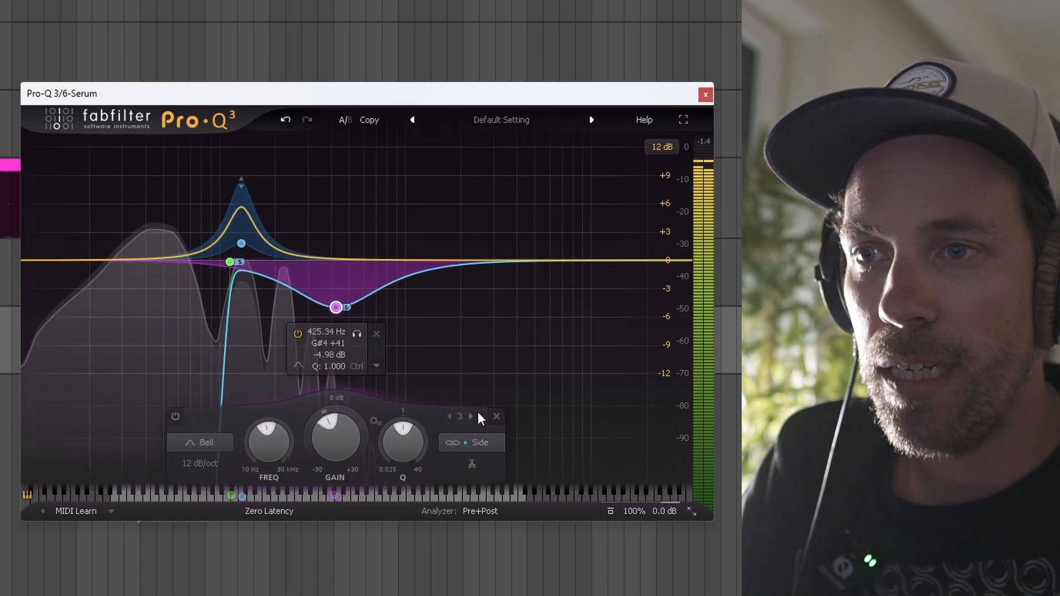
click(478, 442)
click(485, 390)
drag(335, 309, 334, 356)
drag(387, 447, 393, 401)
drag(333, 356, 318, 358)
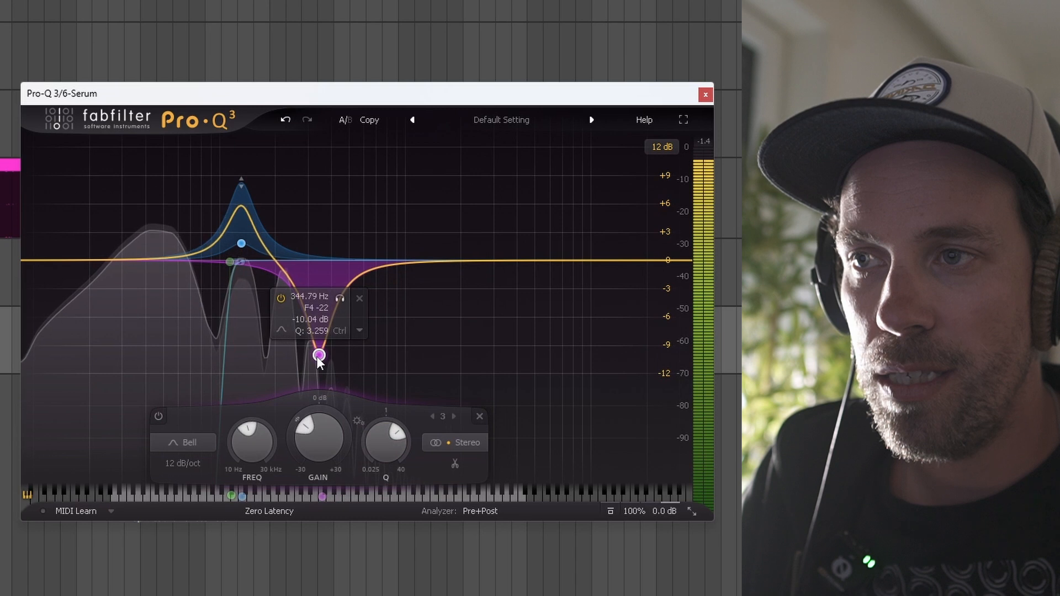
Narrow the bell cut, move it slightly higher in frequency, deepen it to about -13 dB and close the equalizer.
drag(388, 449, 388, 432)
drag(319, 356, 323, 386)
drag(377, 437, 385, 431)
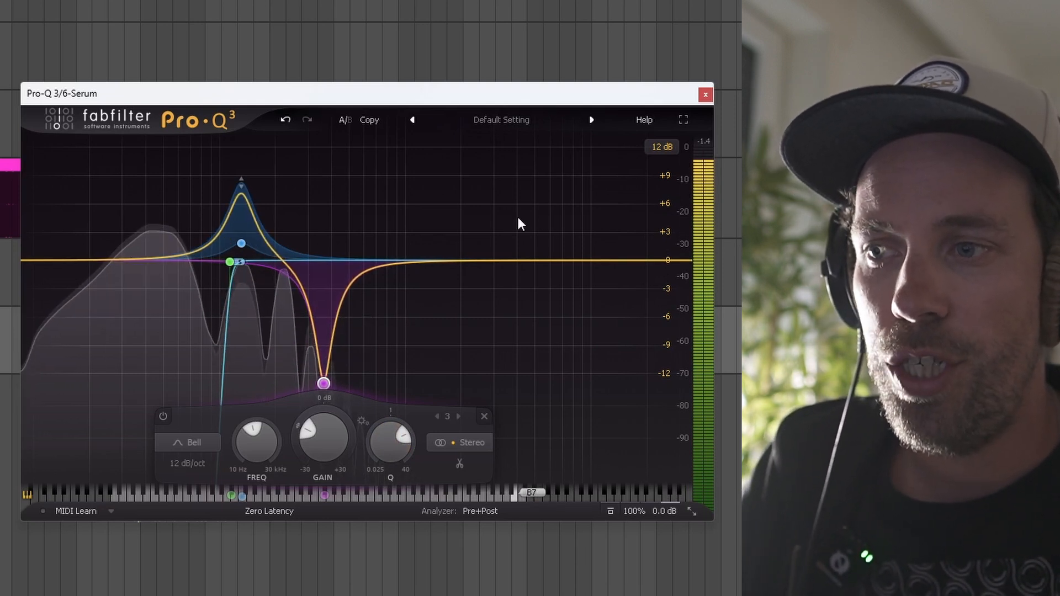
click(707, 101)
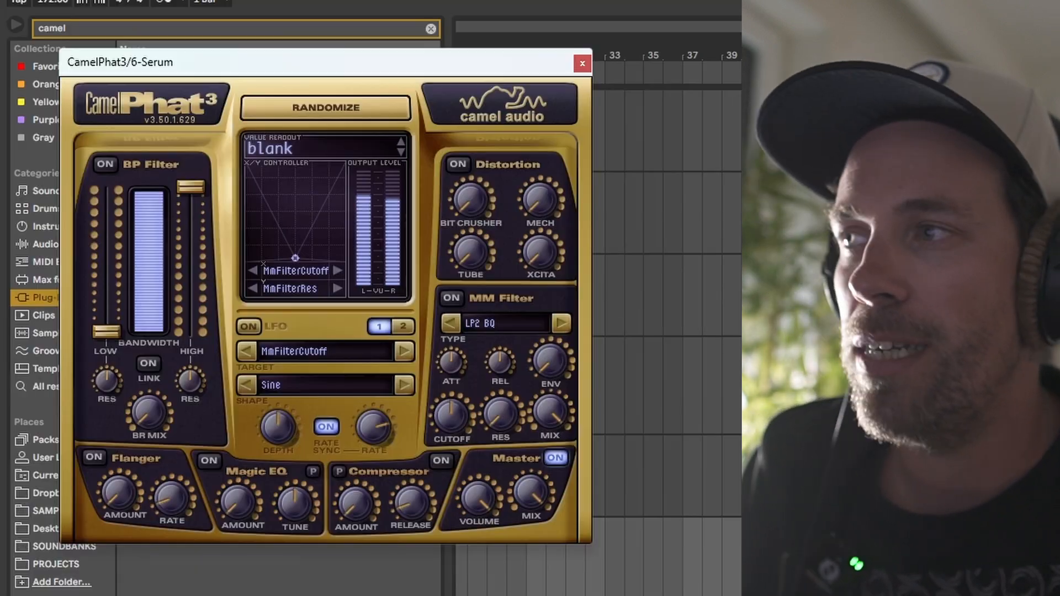
Enable CamelPhat's Distortion section, add a subtle Mech amount of about 5% and close the plugin.
mouse_move(455, 206)
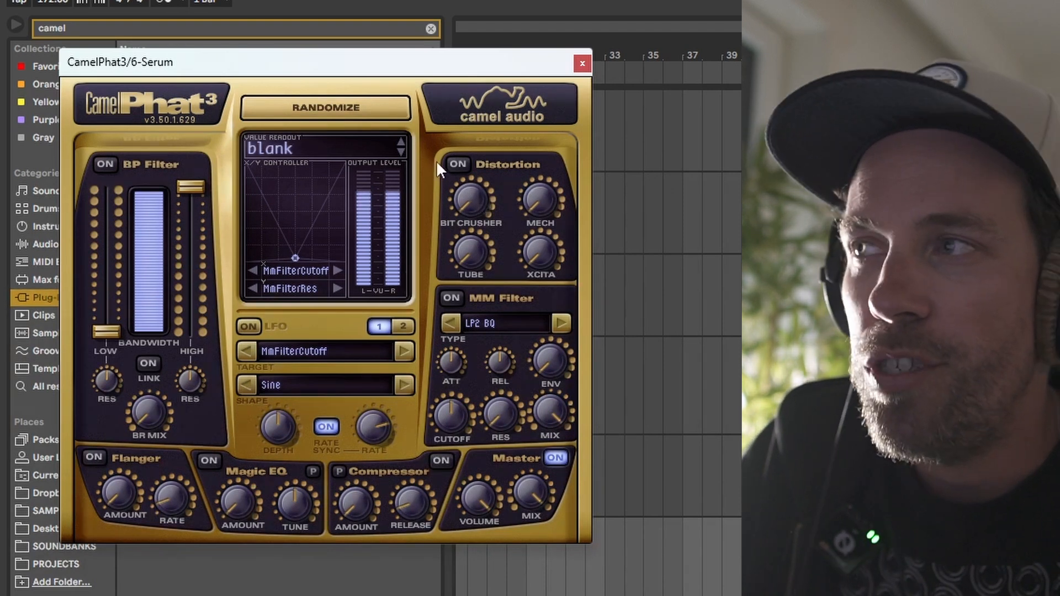
click(451, 163)
drag(469, 248, 471, 236)
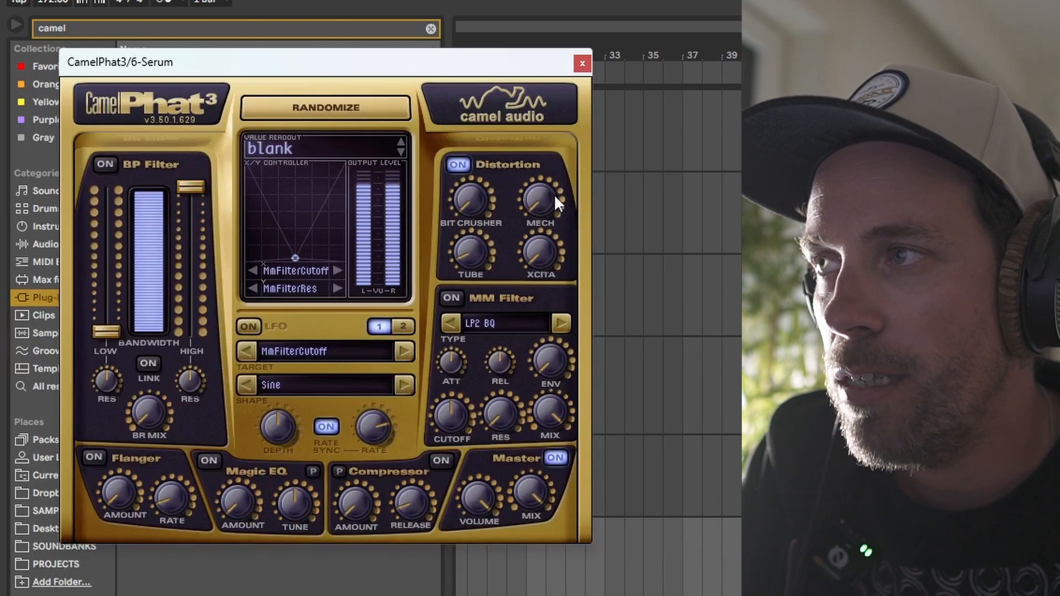
drag(542, 202, 538, 188)
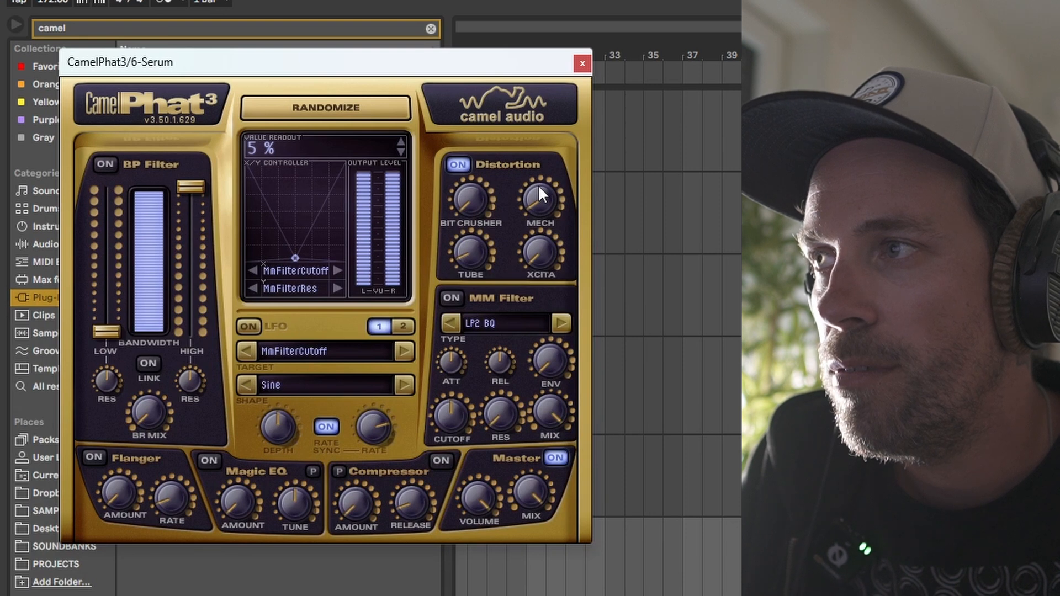
drag(539, 187, 539, 192)
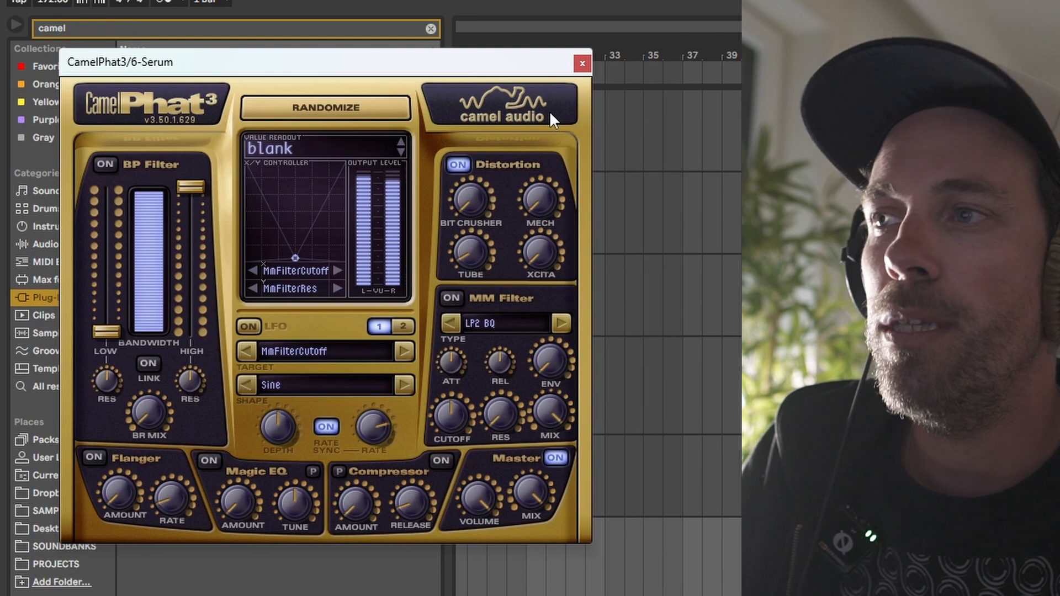
click(583, 62)
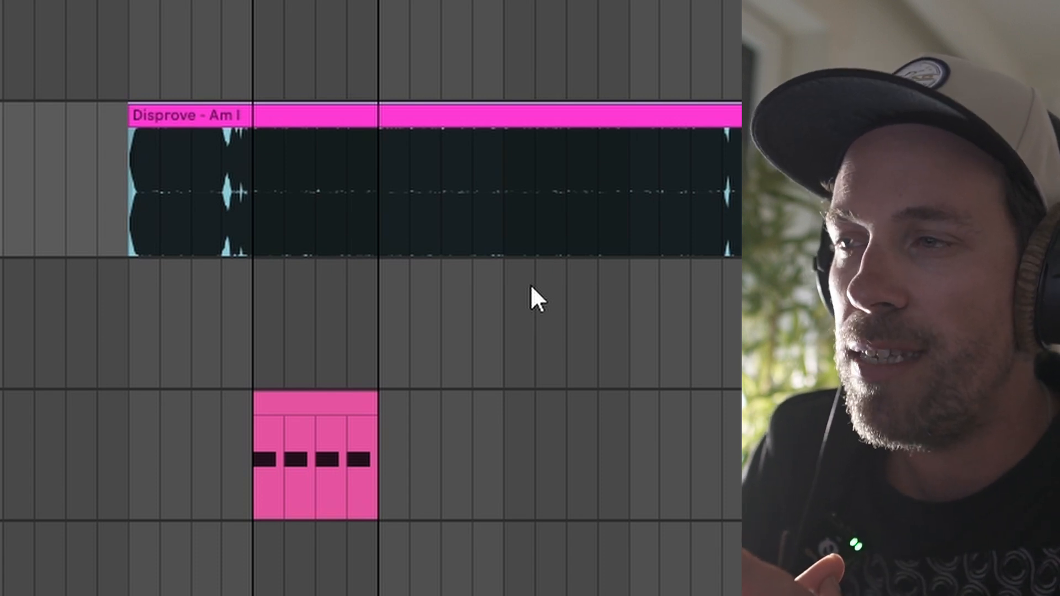
Play the looped section in the arrangement to compare the bass with the Disprove reference track.
key(space)
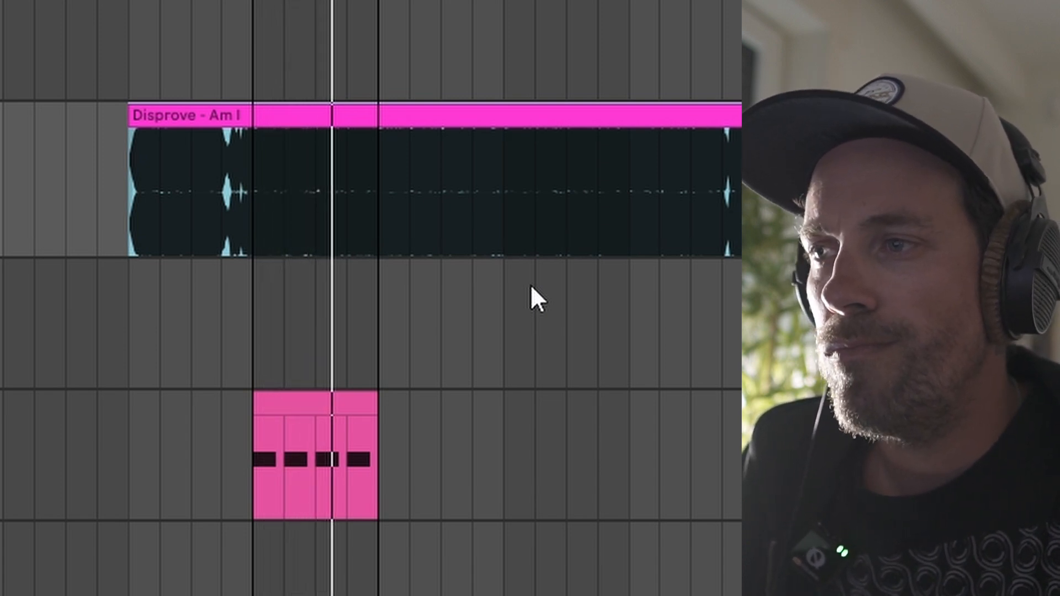
key(space)
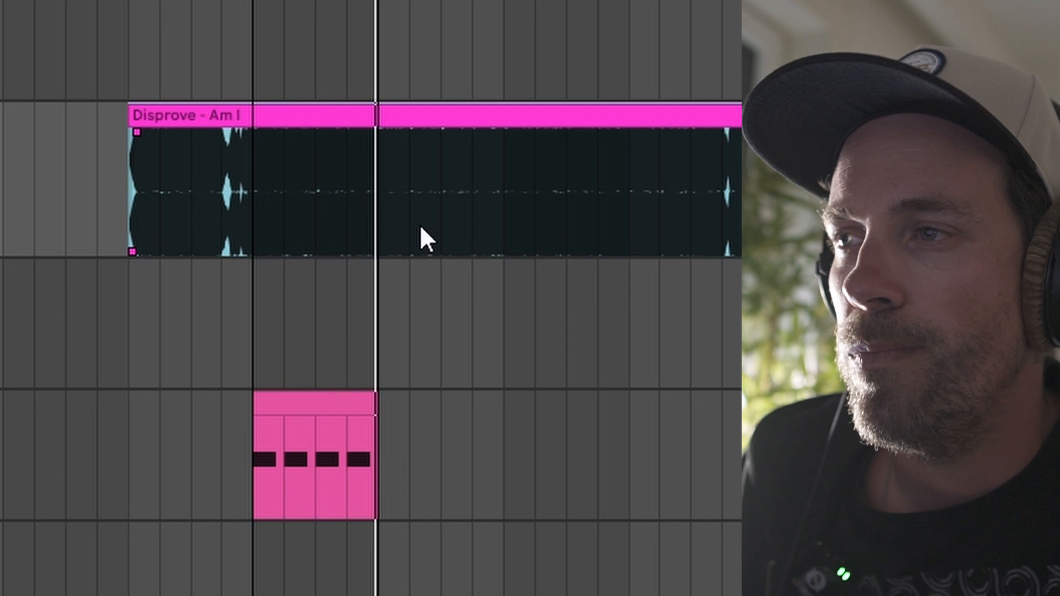